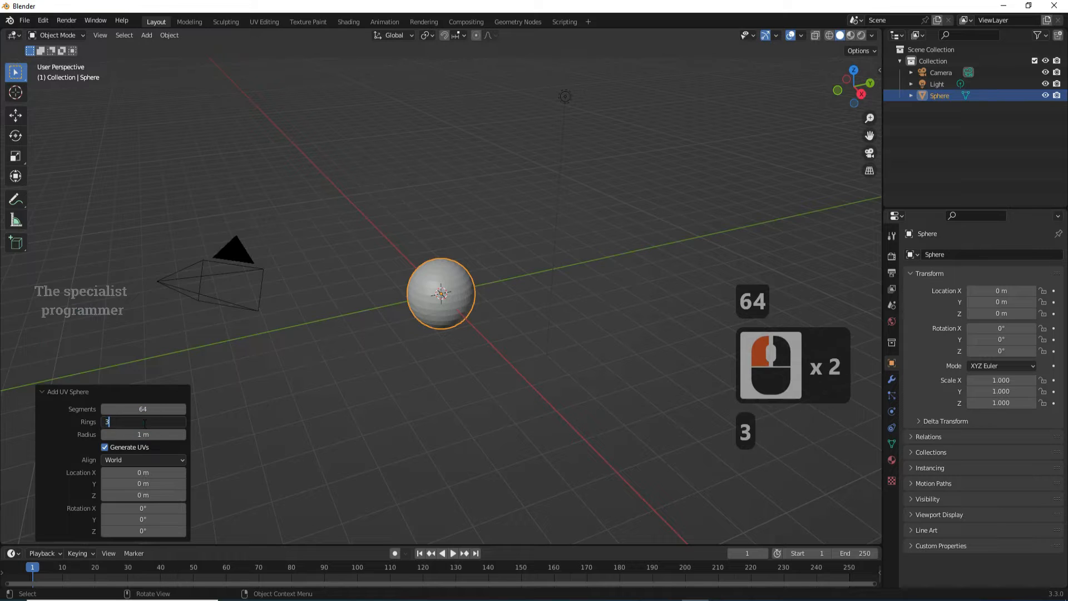
# - Set the UV sphere's ring count to 32 and shade the sphere smooth
pyautogui.click(161, 412)
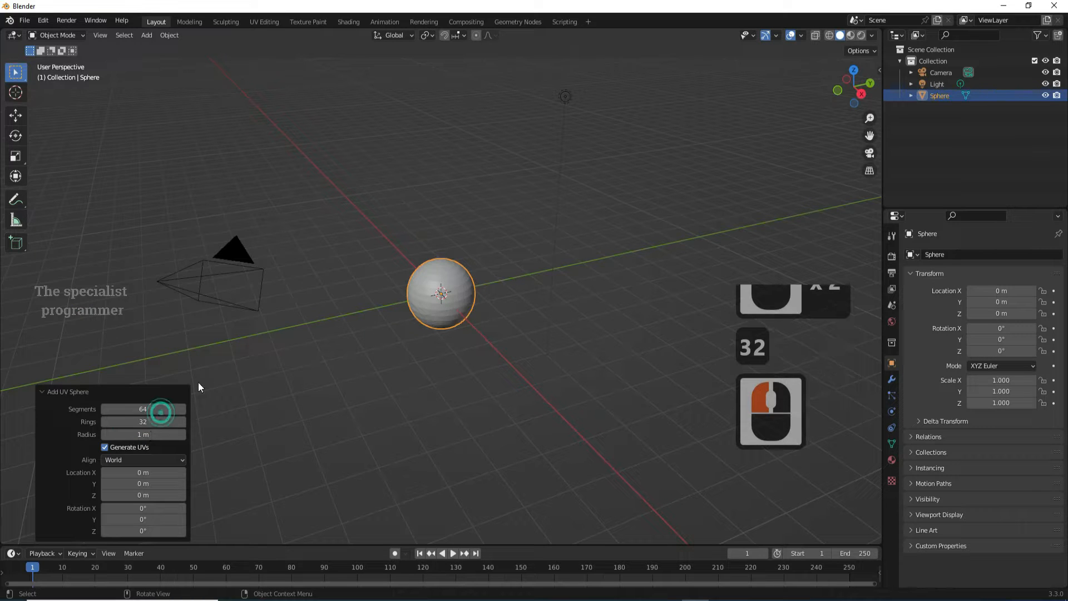
pyautogui.rightClick(446, 283)
pyautogui.click(420, 283)
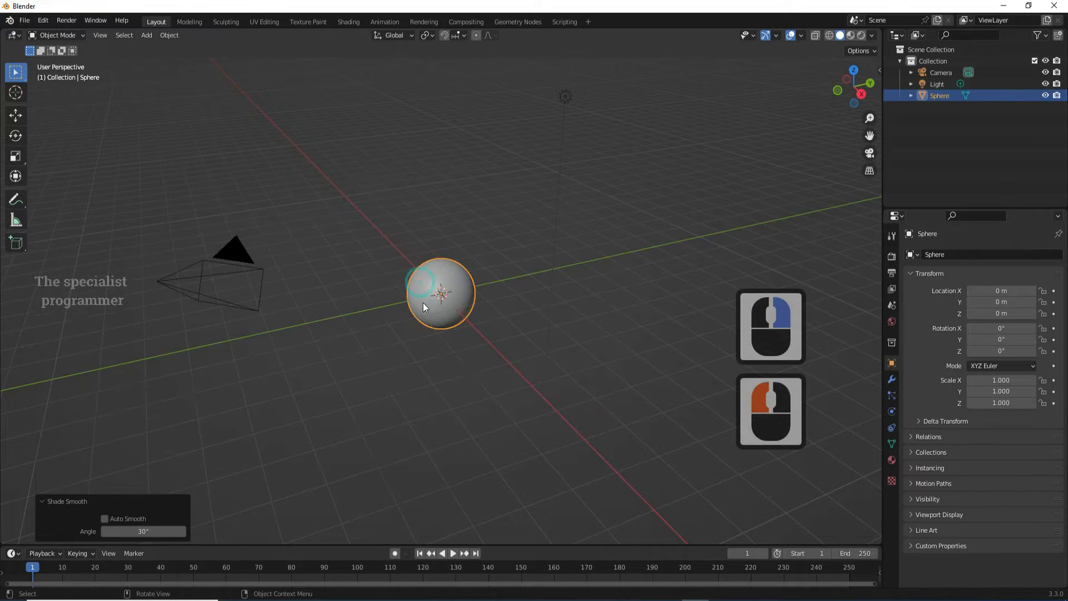
pyautogui.scroll(2, 426, 306)
pyautogui.scroll(1, 426, 305)
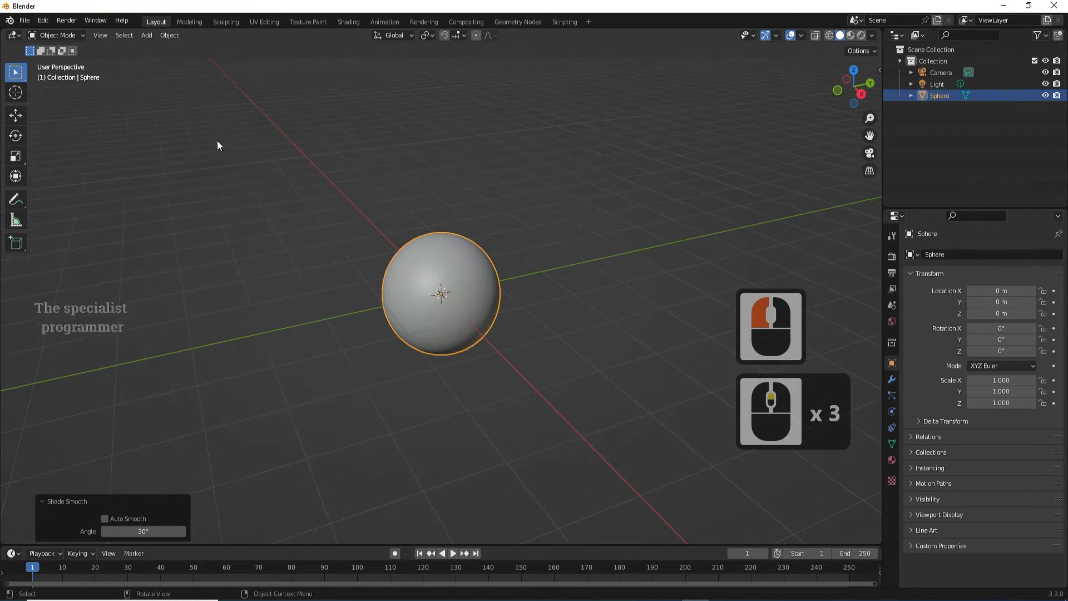
# - Add a plane mesh to the scene with the default 2 m size at the origin
pyautogui.click(147, 35)
pyautogui.moveTo(158, 49)
pyautogui.click(264, 49)
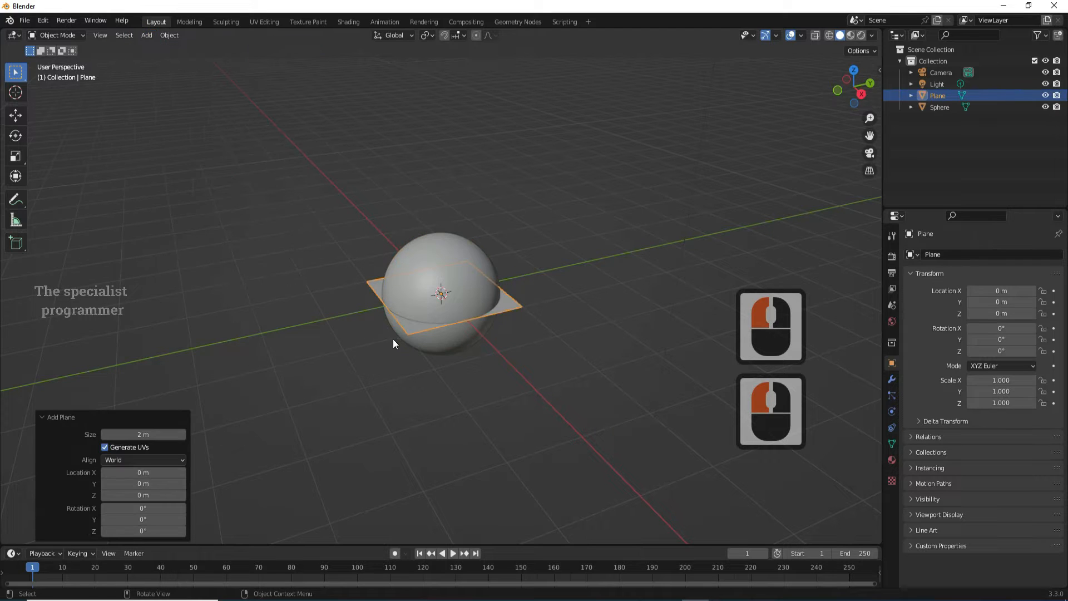
# - Raise the sphere along Z to about 1.04 m so that it sits just above the plane
pyautogui.click(838, 90)
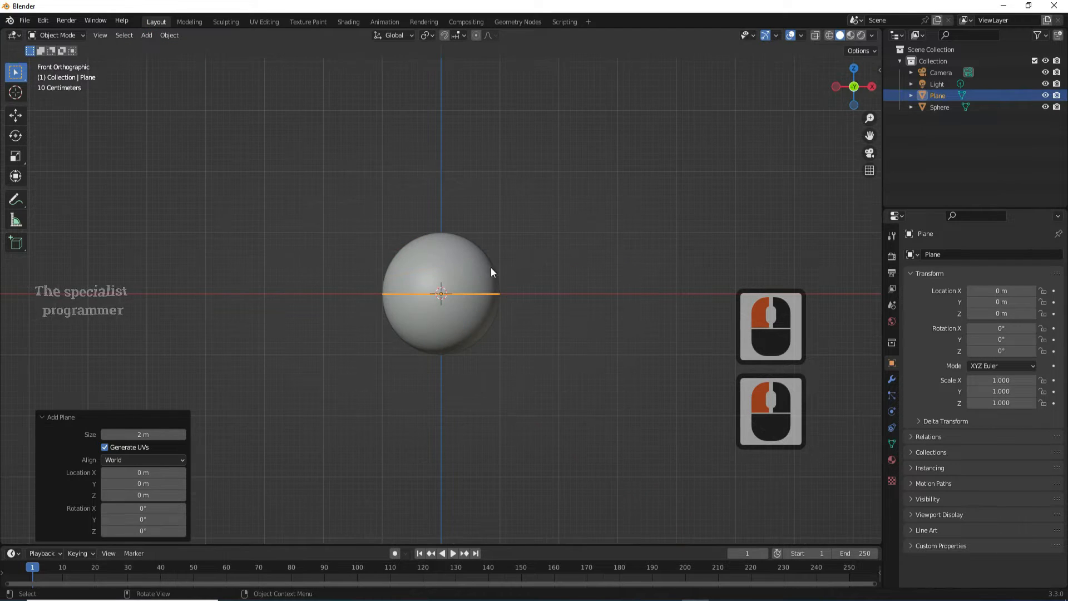
pyautogui.click(451, 250)
pyautogui.moveTo(441, 243); pyautogui.dragTo(438, 176)
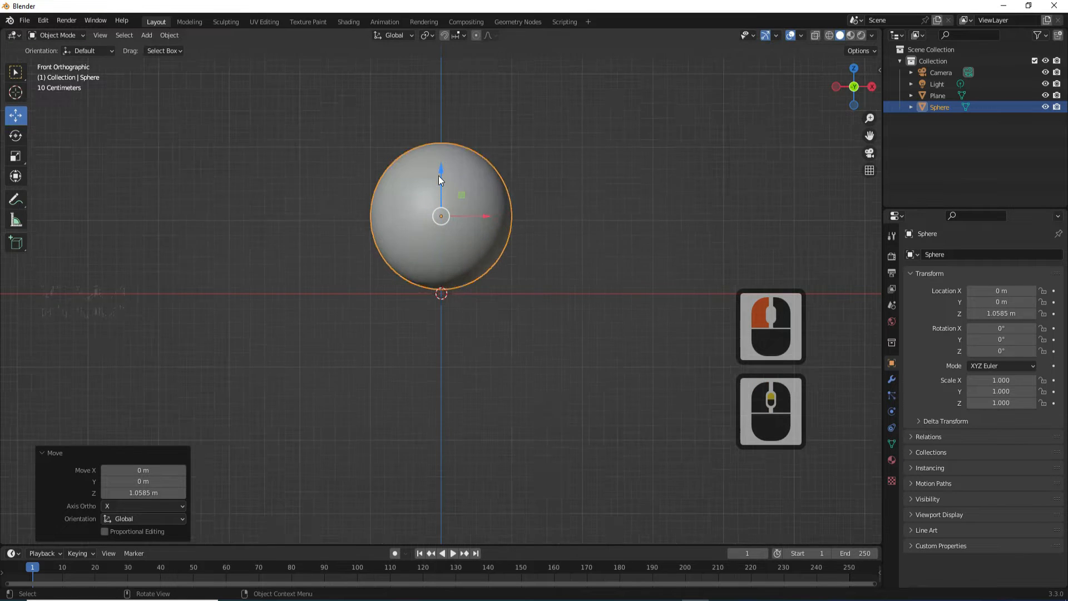
pyautogui.scroll(5, 438, 176)
pyautogui.moveTo(441, 85); pyautogui.dragTo(441, 90)
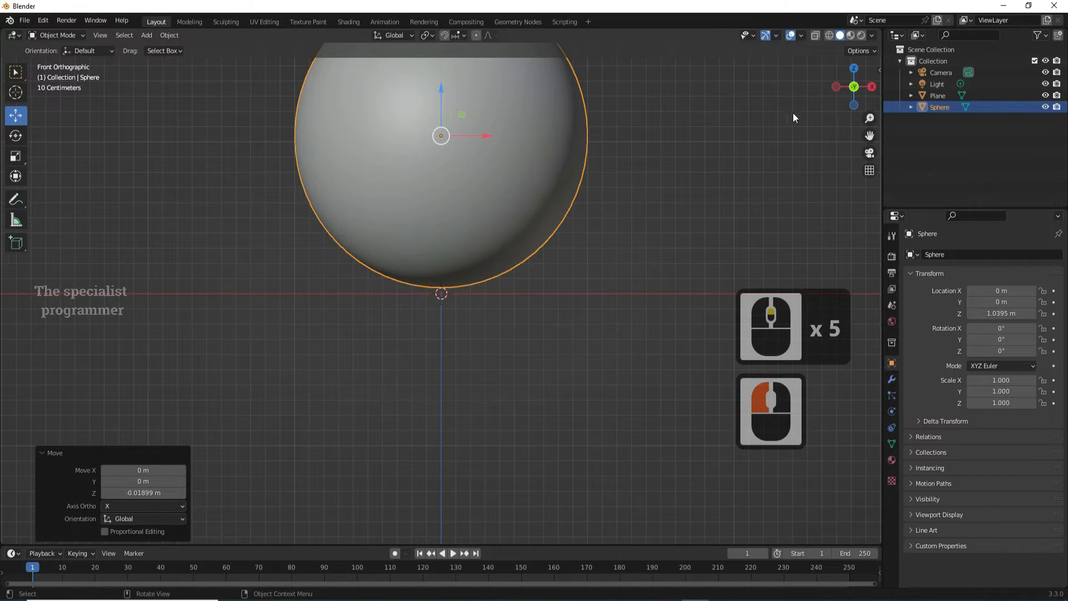
# - Scale the plane uniformly by about 2.25
pyautogui.moveTo(856, 90); pyautogui.dragTo(840, 117)
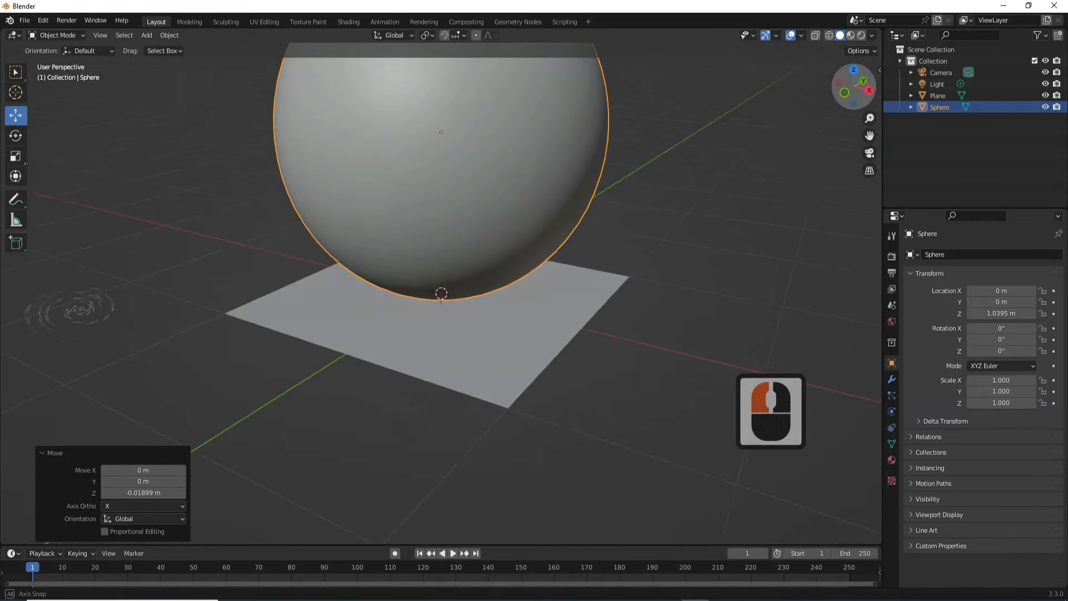
pyautogui.click(451, 332)
pyautogui.click(16, 156)
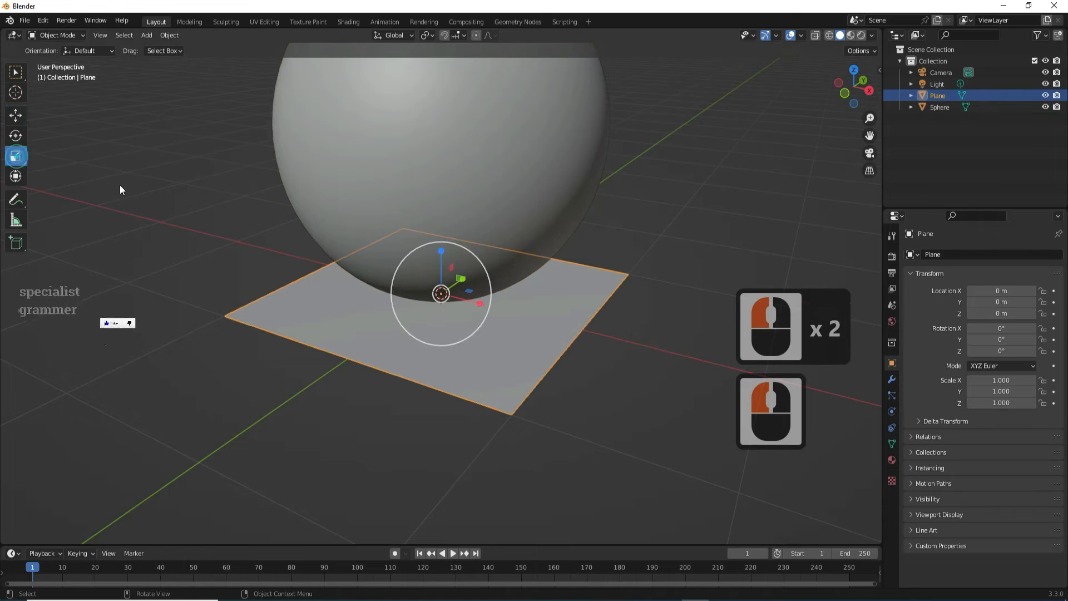
pyautogui.press('s')
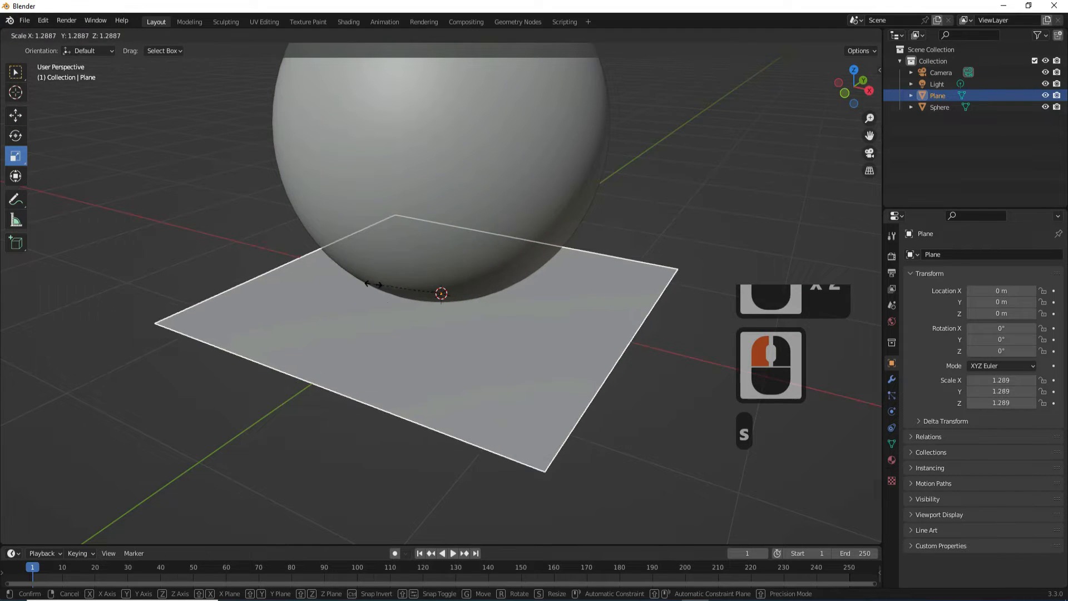
pyautogui.click(323, 327)
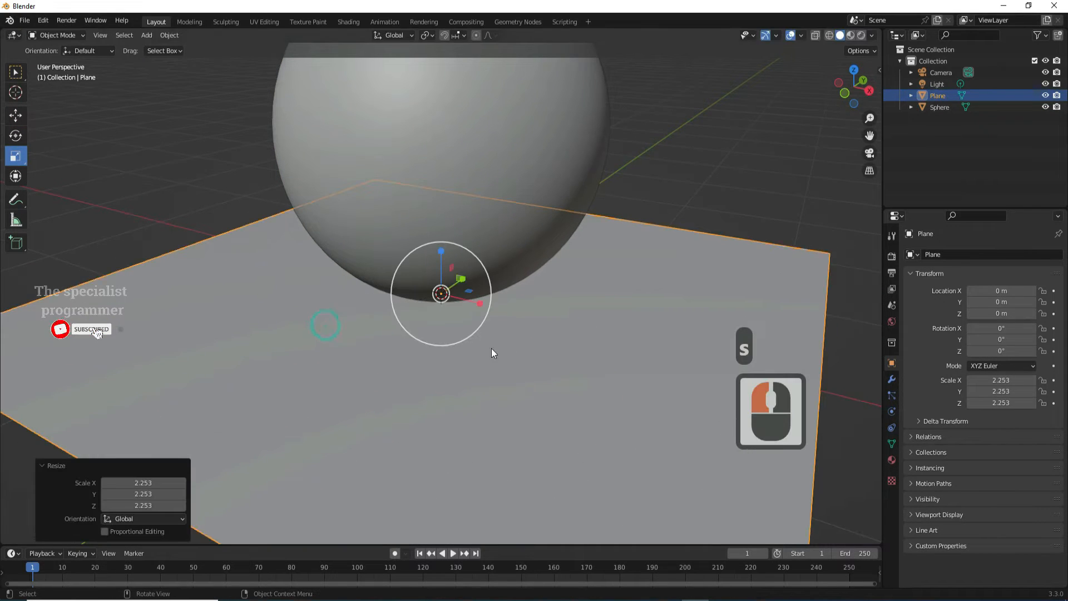
# - Stretch the plane by about 2.76 along X and about 1.83 along Y to form a wide floor
pyautogui.moveTo(483, 305); pyautogui.dragTo(555, 332)
pyautogui.scroll(-5, 545, 328)
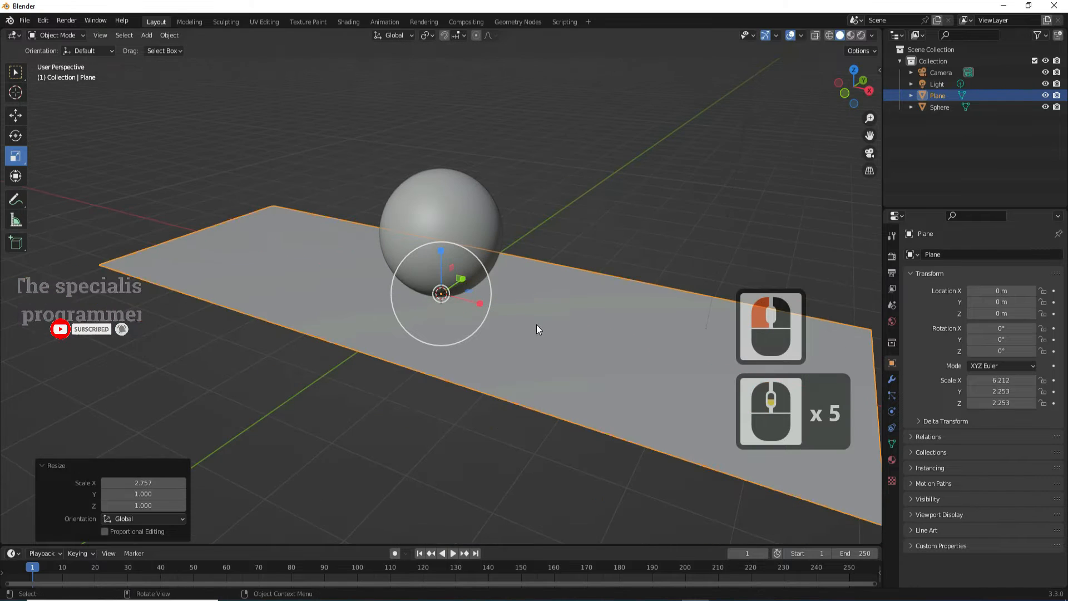
pyautogui.moveTo(855, 89); pyautogui.dragTo(875, 111)
pyautogui.moveTo(454, 268); pyautogui.dragTo(658, 195)
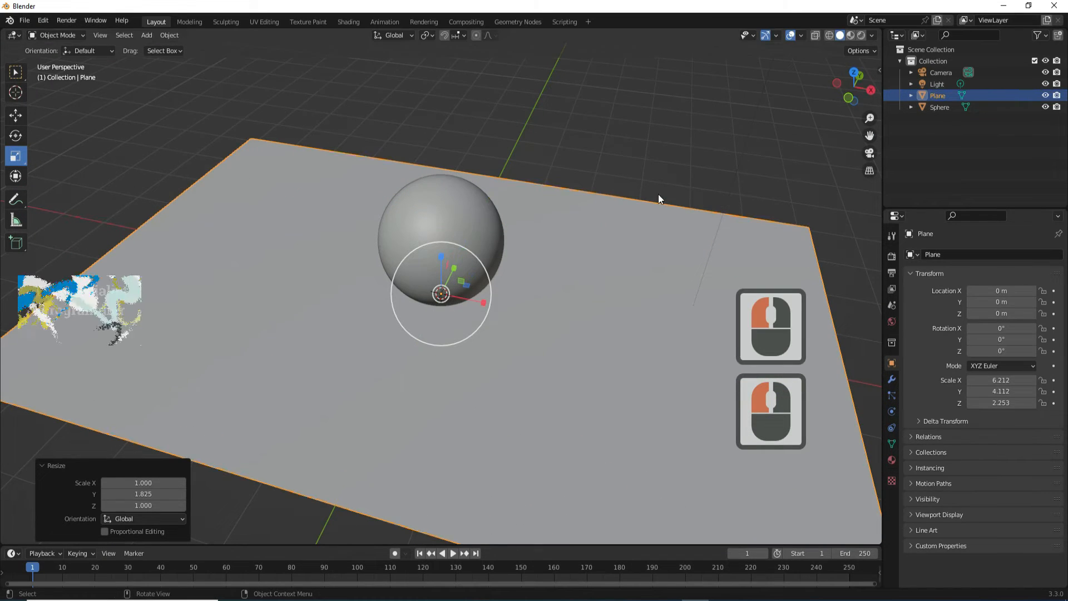
# - Select the sphere and create a new material for it in the Shading workspace
pyautogui.moveTo(855, 88); pyautogui.dragTo(857, 111)
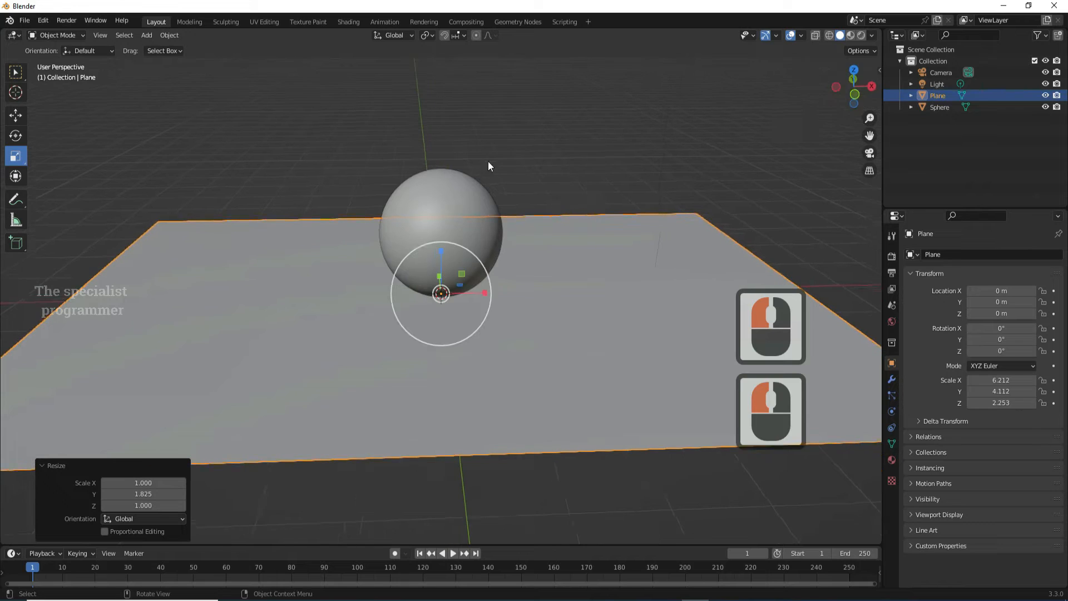
pyautogui.scroll(3, 488, 162)
pyautogui.click(512, 149)
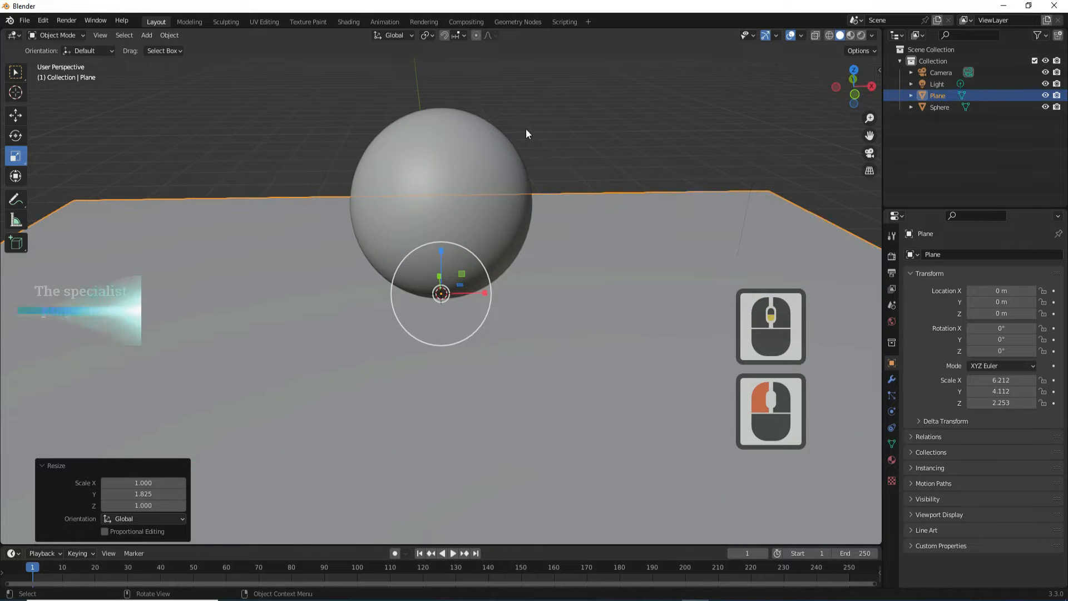
pyautogui.doubleClick(512, 149)
pyautogui.doubleClick(16, 72)
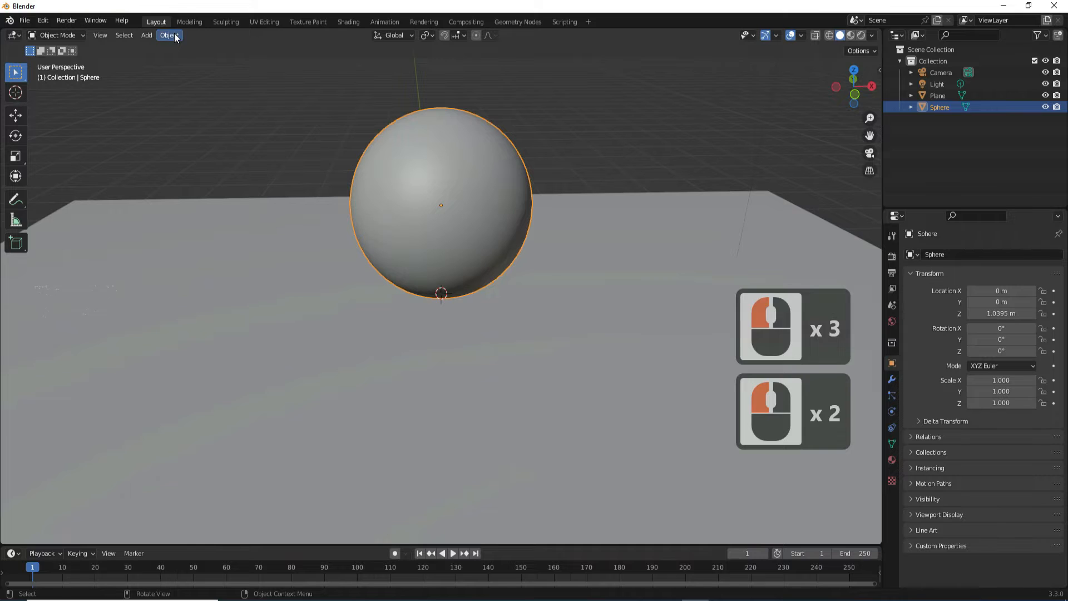
pyautogui.click(349, 23)
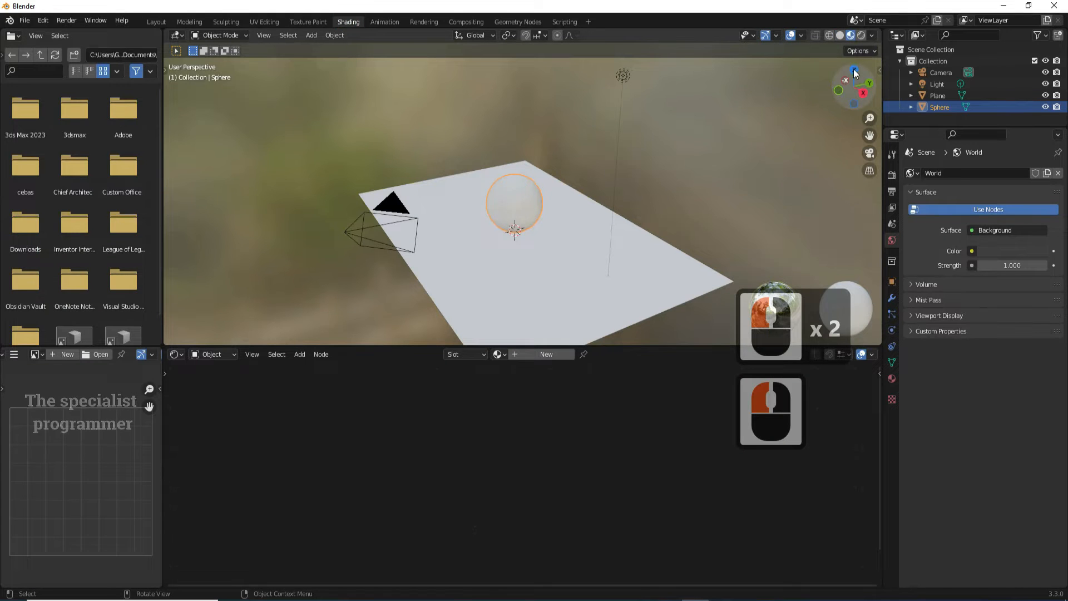
pyautogui.moveTo(854, 88); pyautogui.dragTo(806, 126)
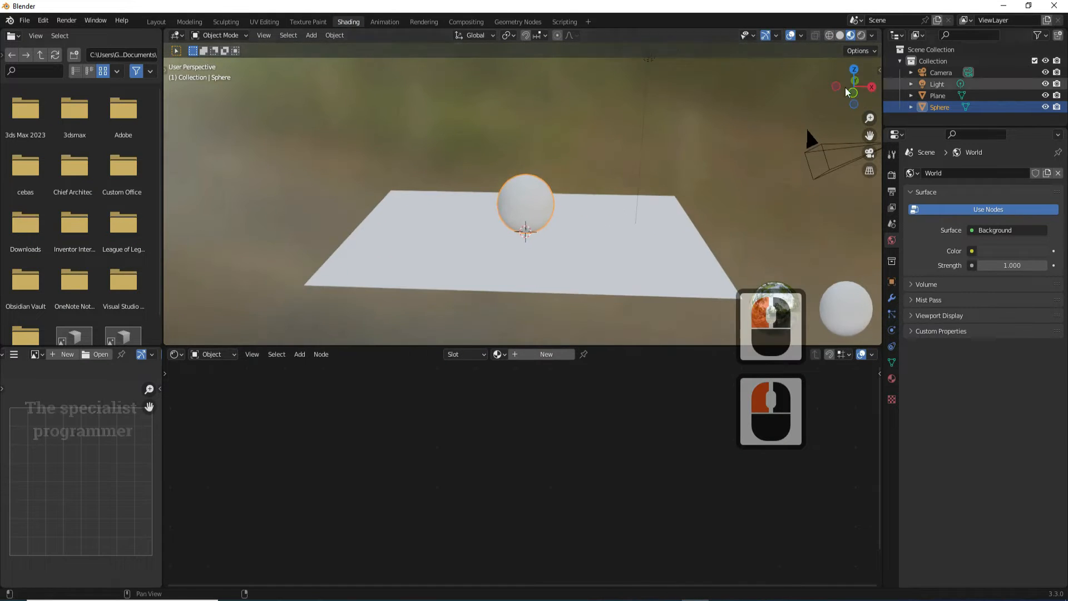
pyautogui.scroll(3, 576, 146)
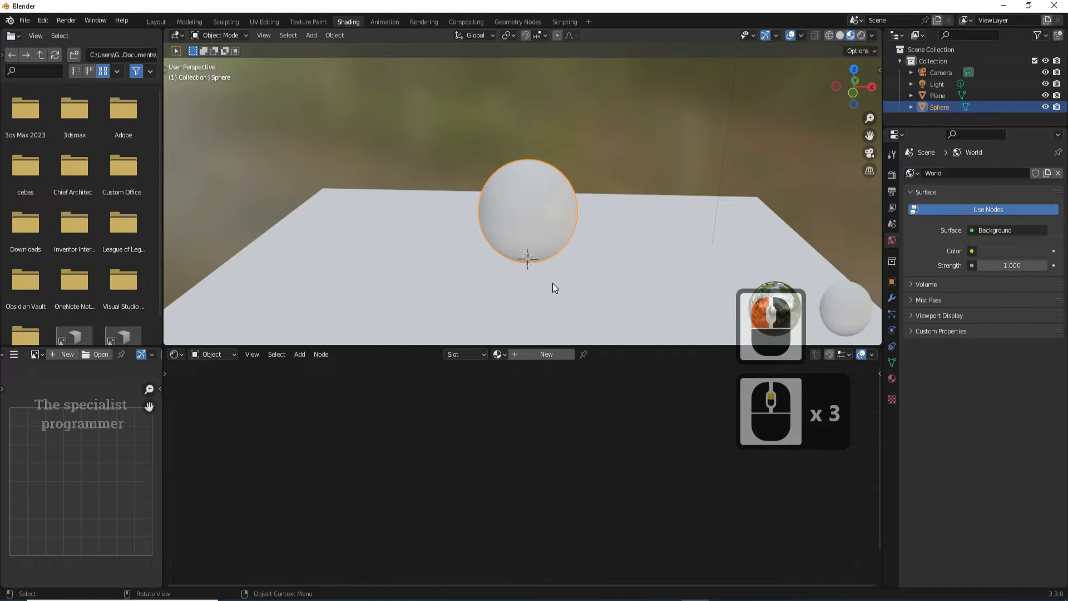
pyautogui.click(543, 355)
# - Set the sphere material's Principled BSDF to Metallic 1 and Roughness 0
pyautogui.scroll(2, 547, 406)
pyautogui.scroll(3, 547, 406)
pyautogui.moveTo(880, 407)
pyautogui.mouseDown()
pyautogui.moveTo(879, 375)
pyautogui.moveTo(877, 399)
pyautogui.mouseUp()
pyautogui.scroll(2, 606, 483)
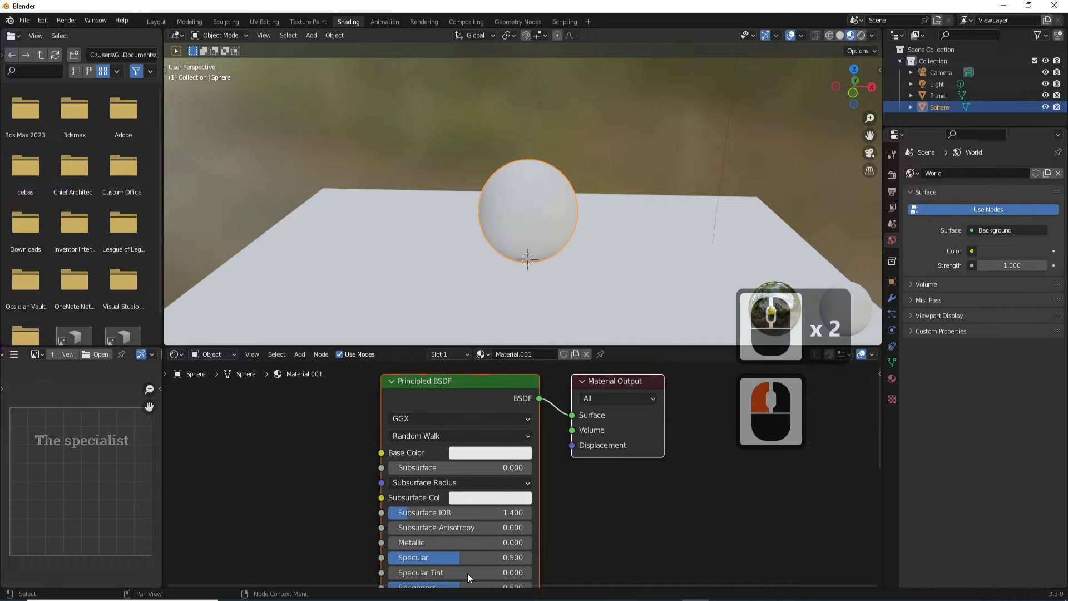
pyautogui.click(406, 541)
pyautogui.write('1')
pyautogui.press('Return')
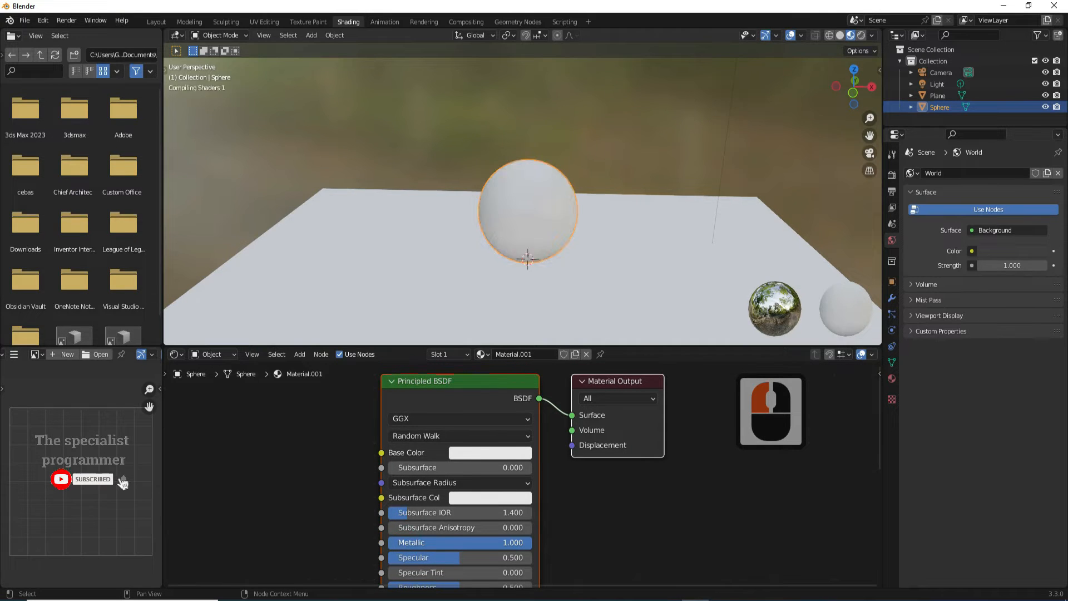
pyautogui.scroll(-3, 471, 563)
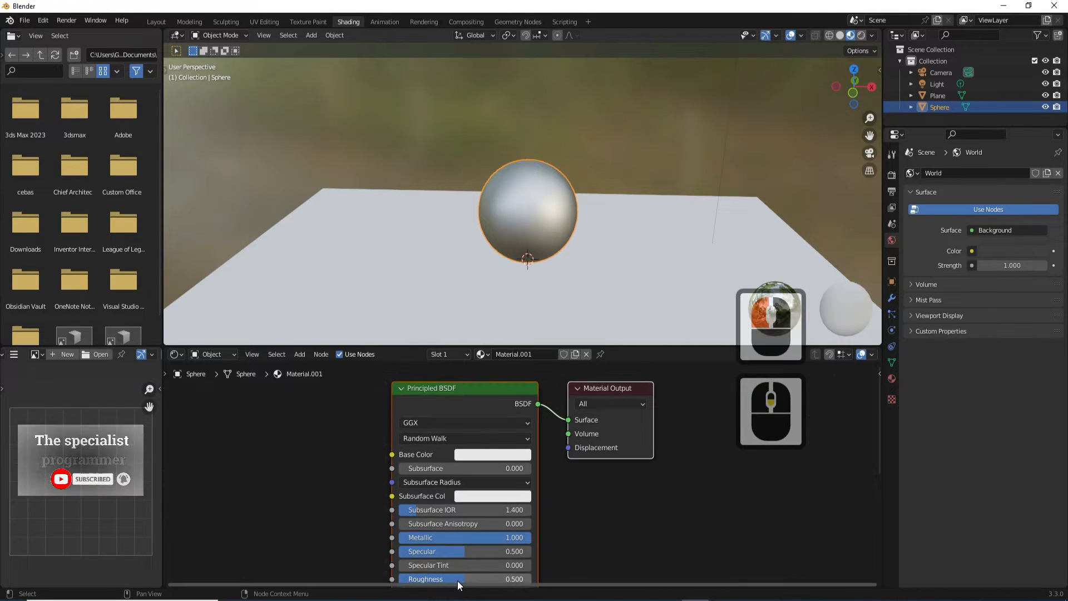
pyautogui.moveTo(473, 556); pyautogui.dragTo(434, 556)
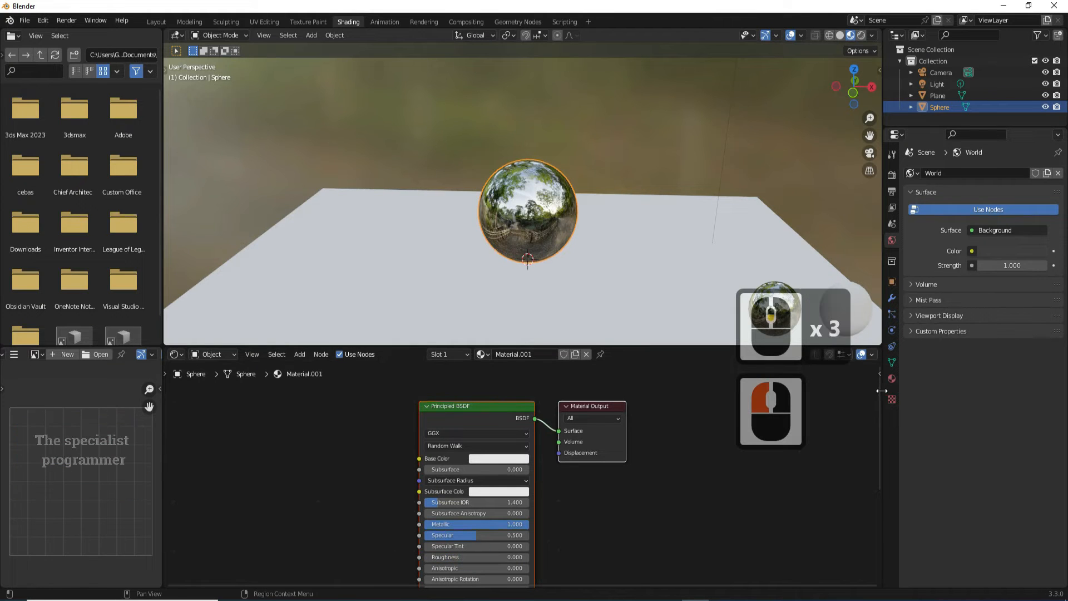
# - Move the Principled BSDF and Material Output nodes apart to make room between them
pyautogui.moveTo(877, 388); pyautogui.dragTo(880, 410)
pyautogui.scroll(5, 521, 475)
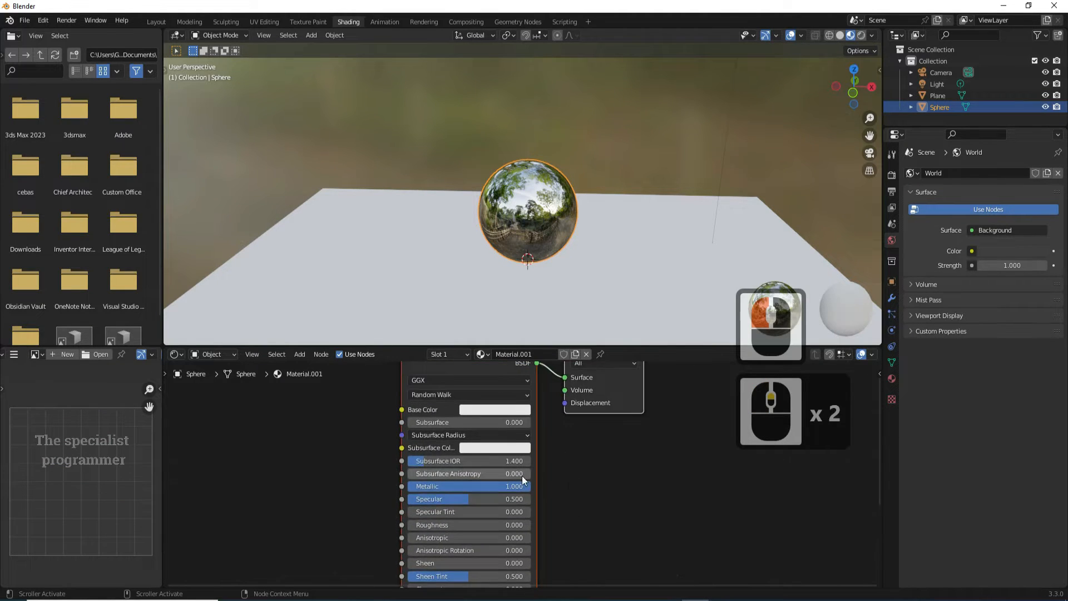
pyautogui.scroll(-6, 546, 482)
pyautogui.moveTo(584, 374); pyautogui.dragTo(609, 383)
pyautogui.click(530, 382)
pyautogui.moveTo(530, 383); pyautogui.dragTo(410, 392)
pyautogui.moveTo(602, 385); pyautogui.dragTo(647, 390)
pyautogui.scroll(3, 512, 147)
# - Insert a Mix Shader node on the link between the Principled BSDF and the Material Output
pyautogui.click(582, 448)
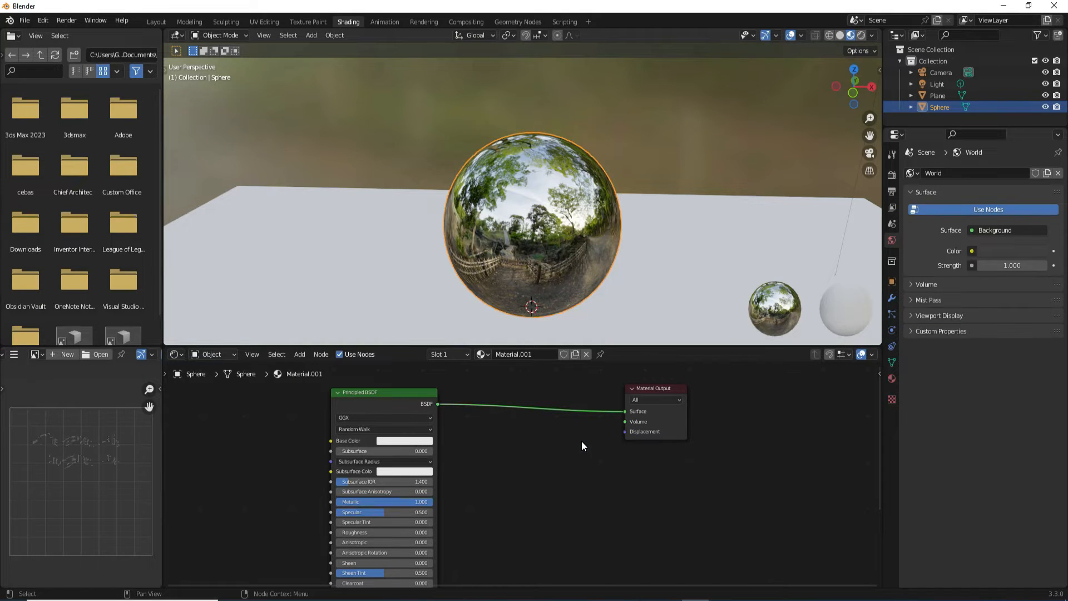
pyautogui.press('F3')
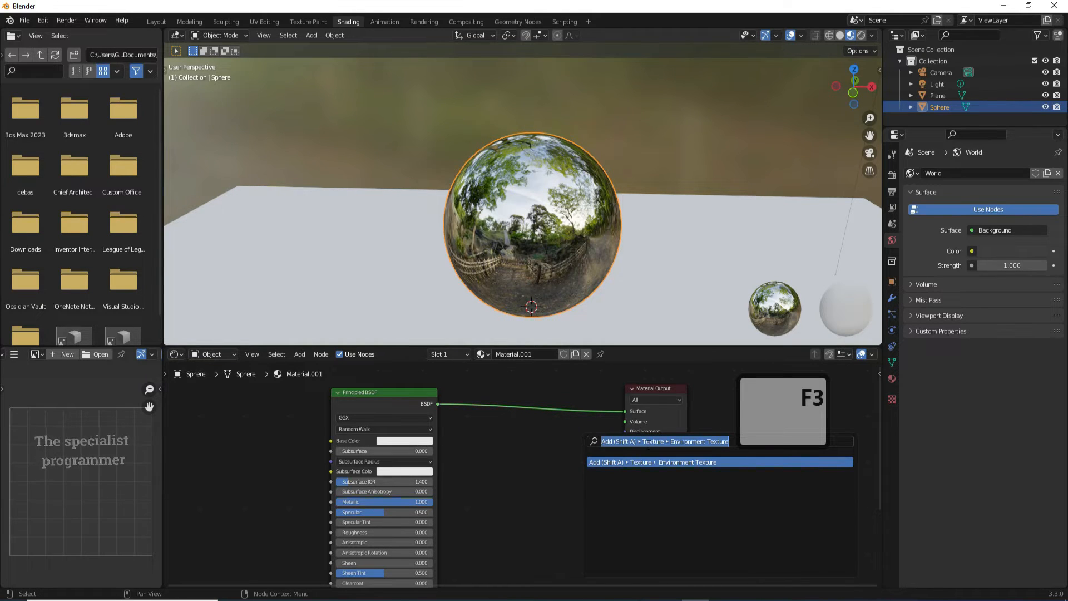
pyautogui.write('mi')
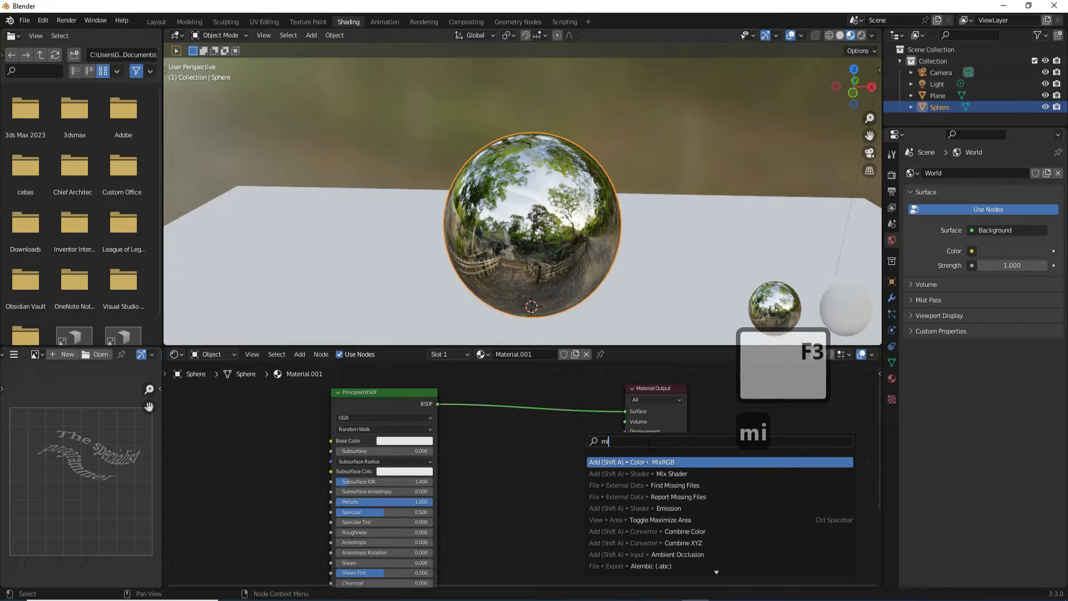
pyautogui.write('x')
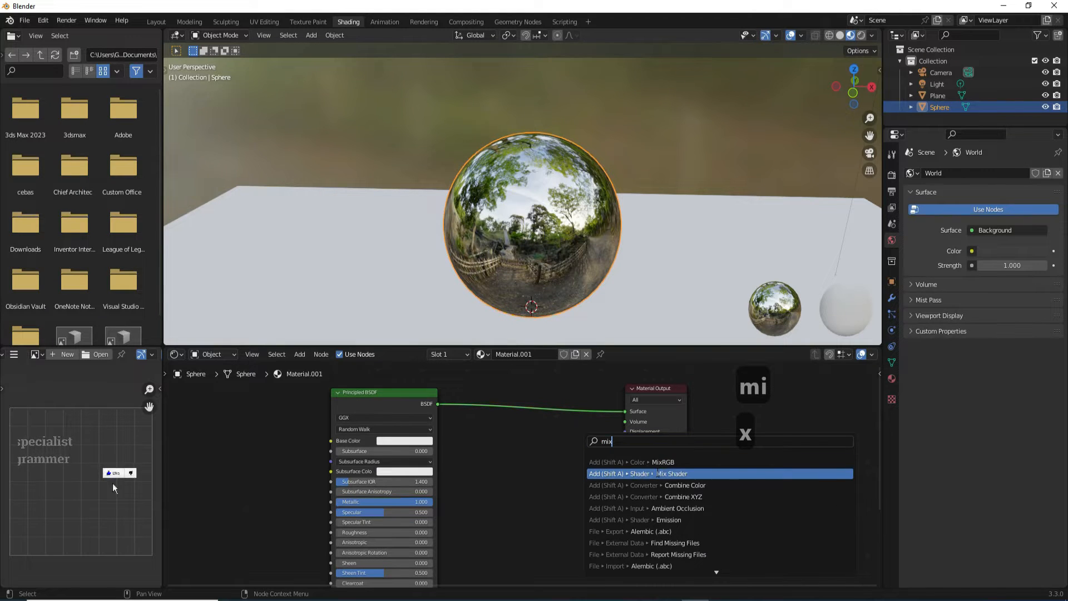
pyautogui.click(669, 474)
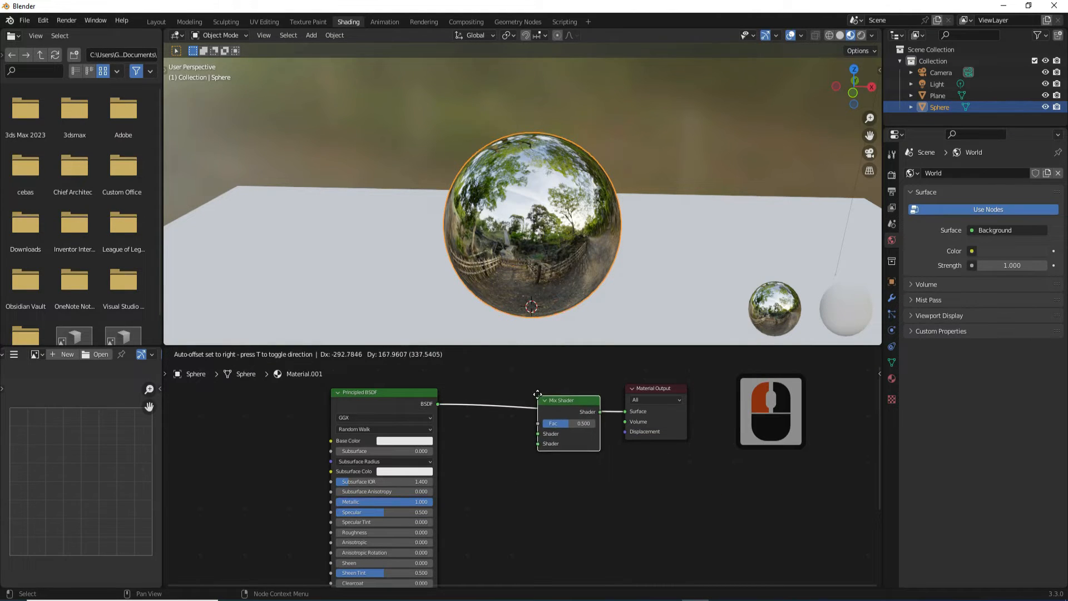
pyautogui.click(539, 393)
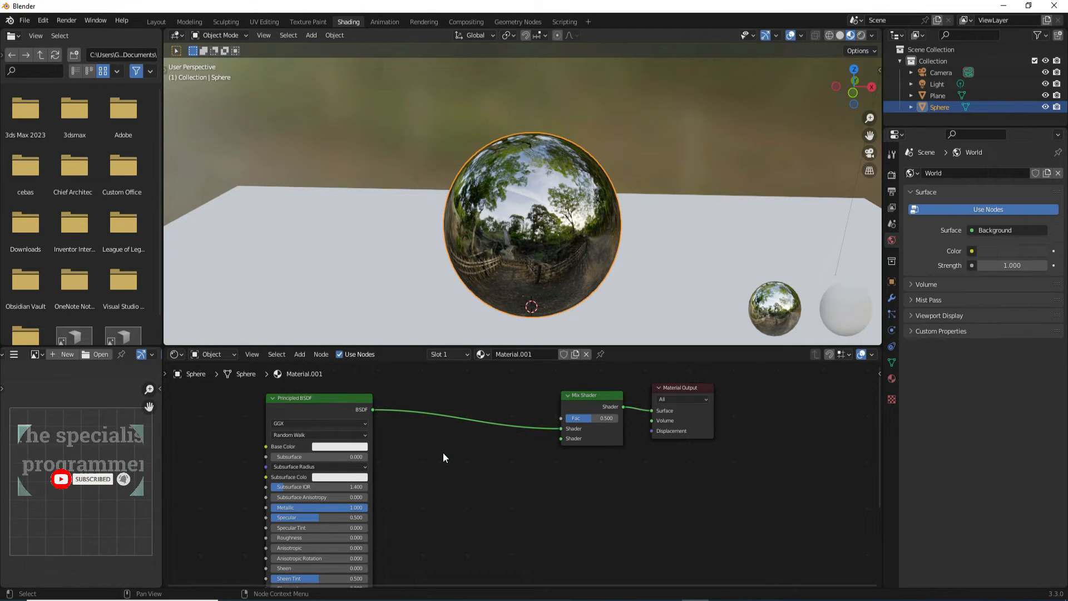
# - Add a Glossy BSDF node below the link and connect its output to the Mix Shader's second Shader input
pyautogui.press('F3')
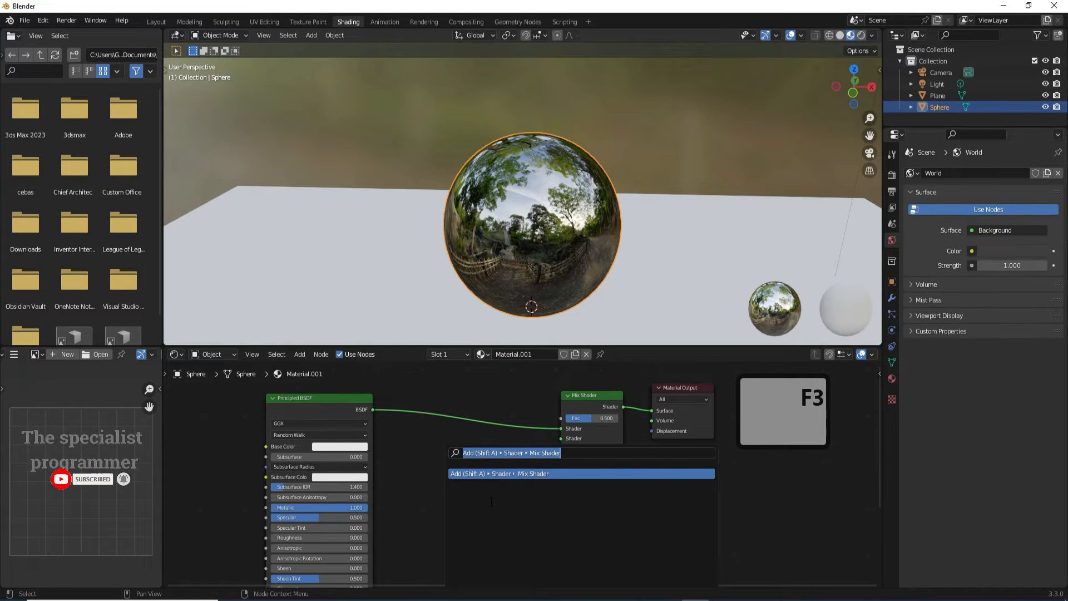
pyautogui.write('gloss')
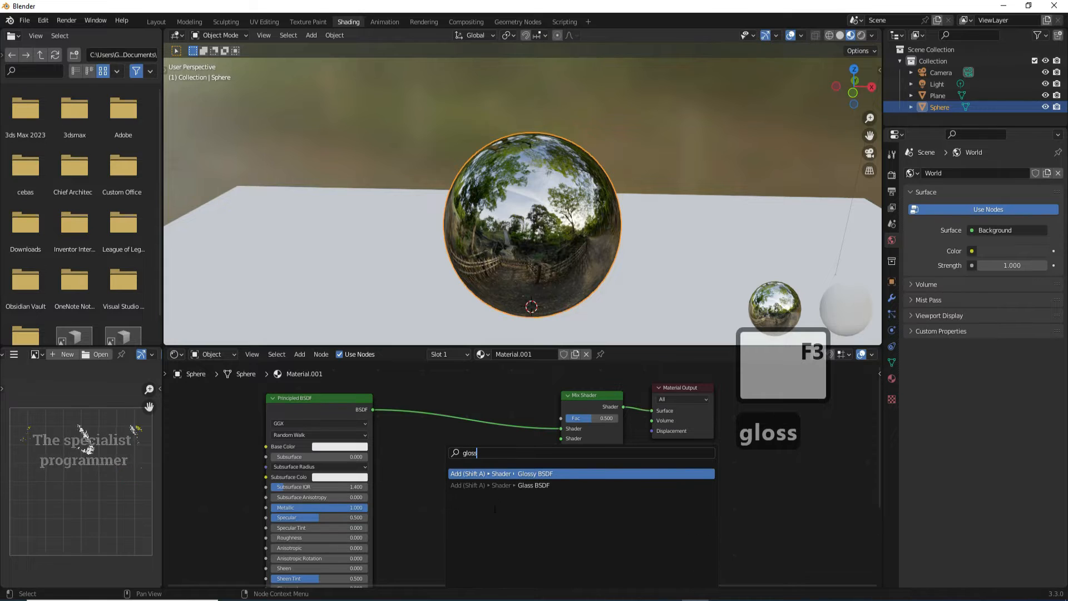
pyautogui.click(527, 473)
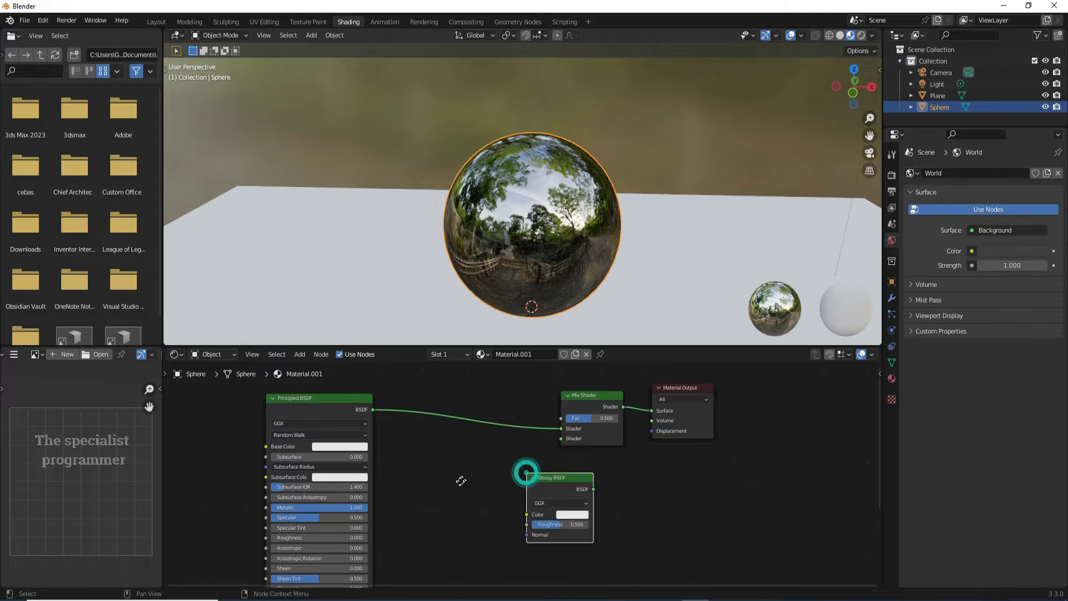
pyautogui.click(447, 444)
pyautogui.moveTo(513, 459); pyautogui.dragTo(561, 438)
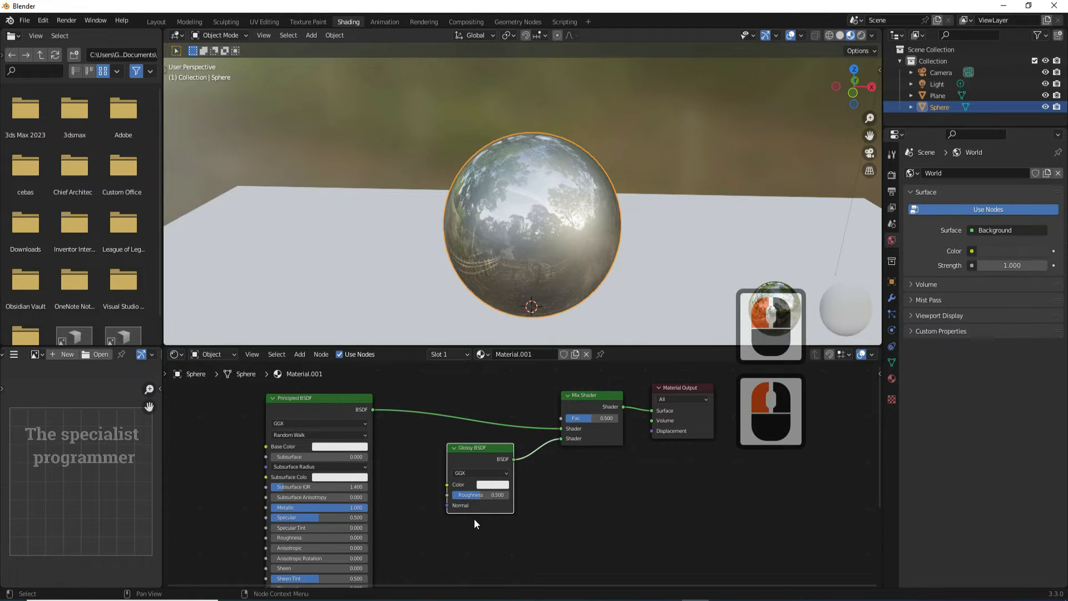
# - Set the Glossy BSDF node's colour to black and its roughness to 0.58
pyautogui.click(488, 485)
pyautogui.moveTo(554, 363); pyautogui.dragTo(555, 420)
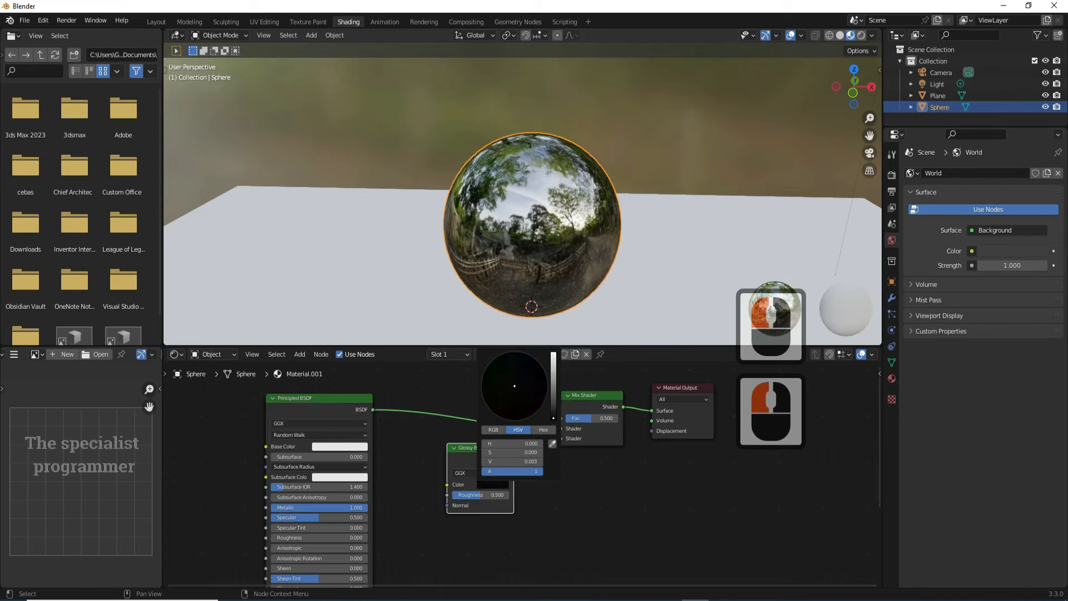
pyautogui.click(482, 493)
pyautogui.write('0.58')
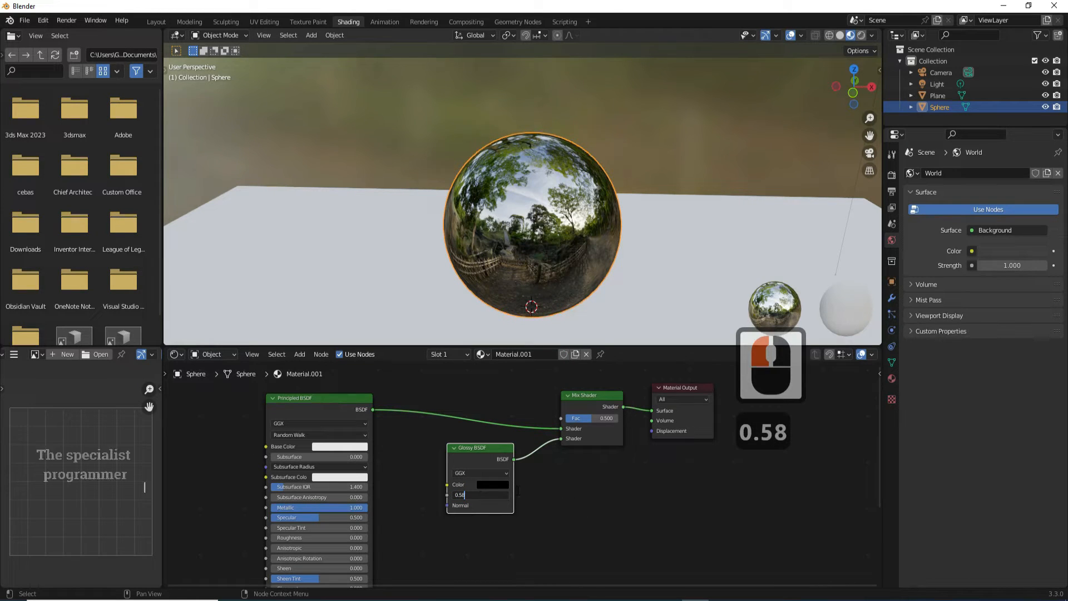
pyautogui.scroll(2, 471, 492)
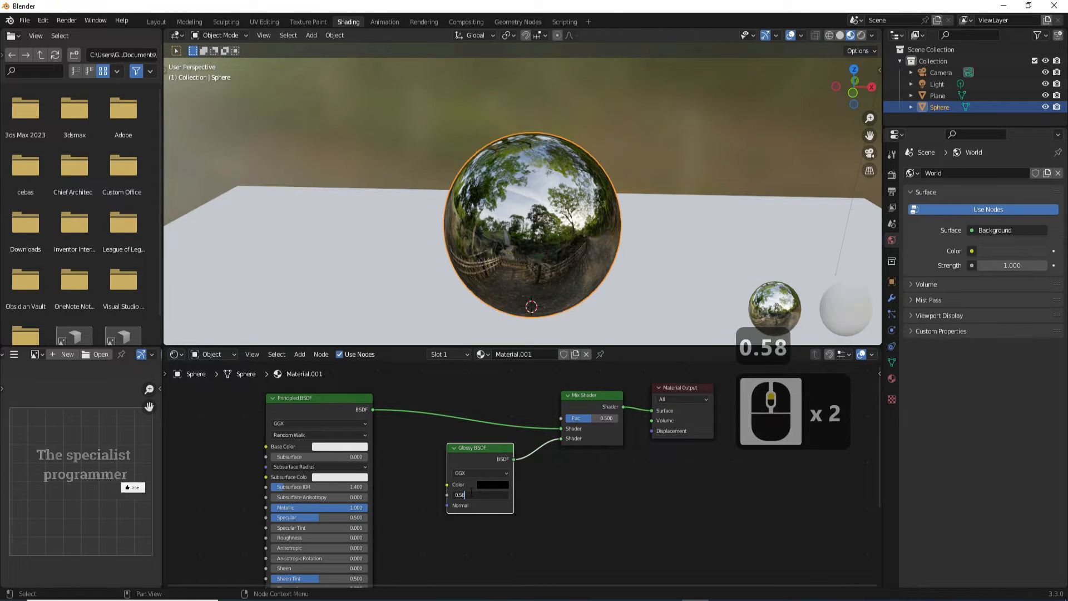
pyautogui.click(483, 499)
pyautogui.scroll(2, 483, 499)
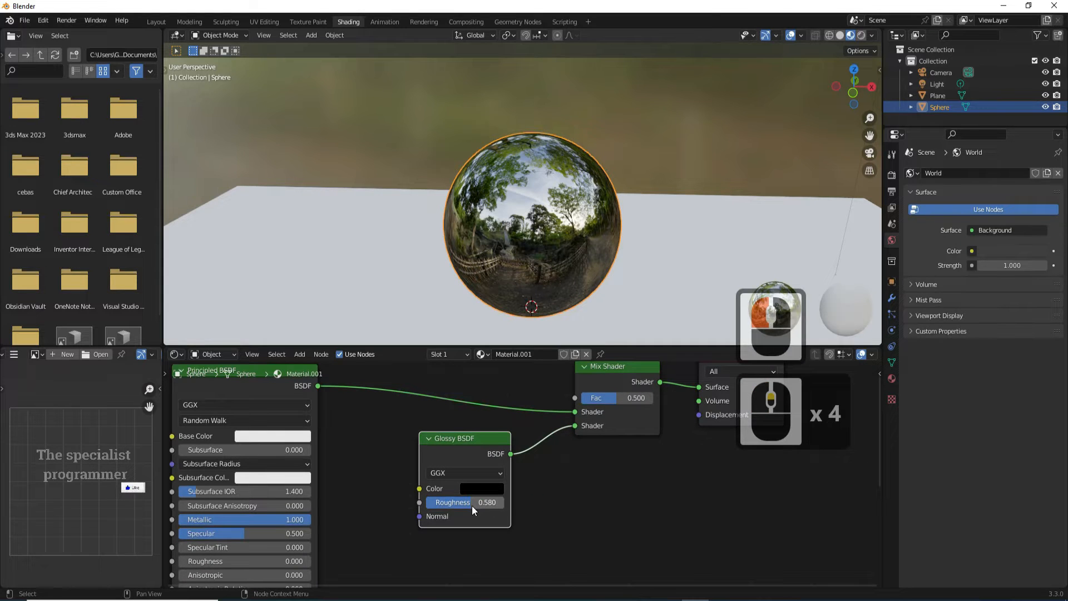
pyautogui.scroll(-2, 556, 504)
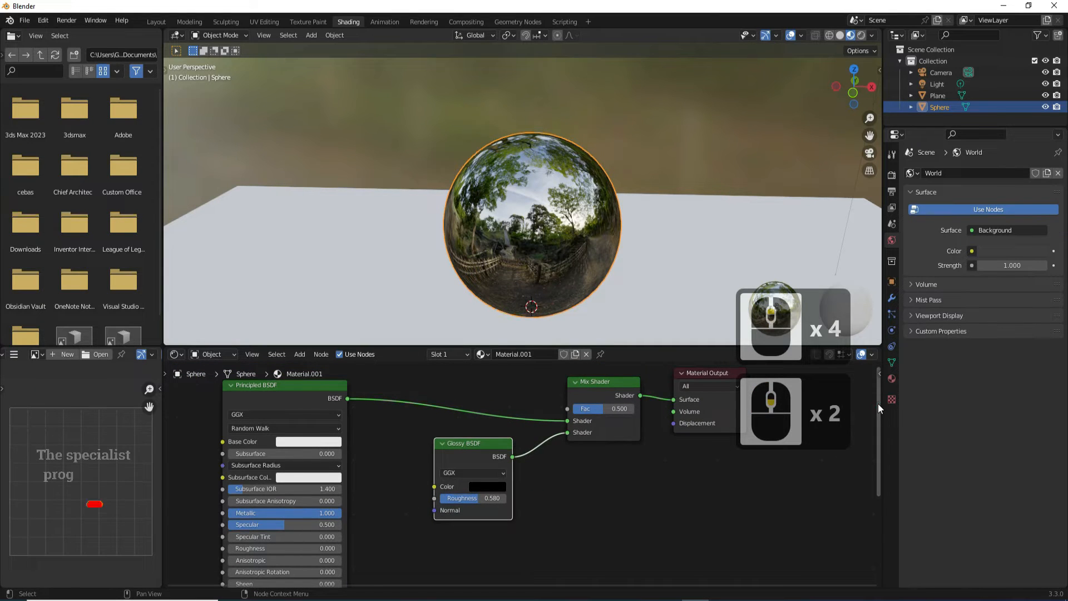
# - Add a Layer Weight node above the shaders and connect its Fresnel output to the Mix Shader's Fac input
pyautogui.moveTo(880, 377); pyautogui.dragTo(879, 373)
pyautogui.scroll(1, 517, 434)
pyautogui.click(445, 403)
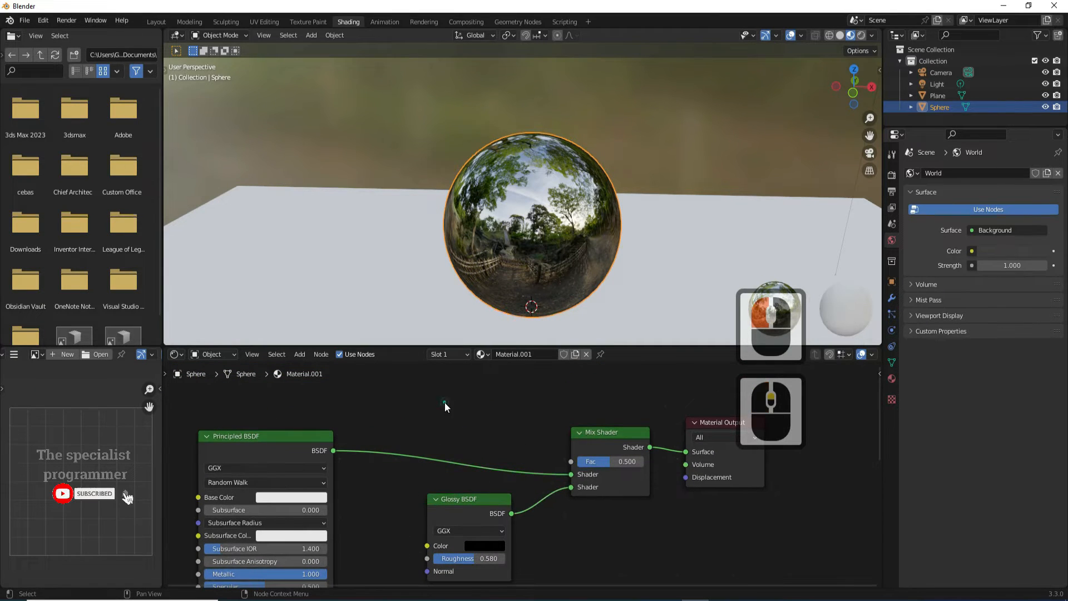
pyautogui.press('F3')
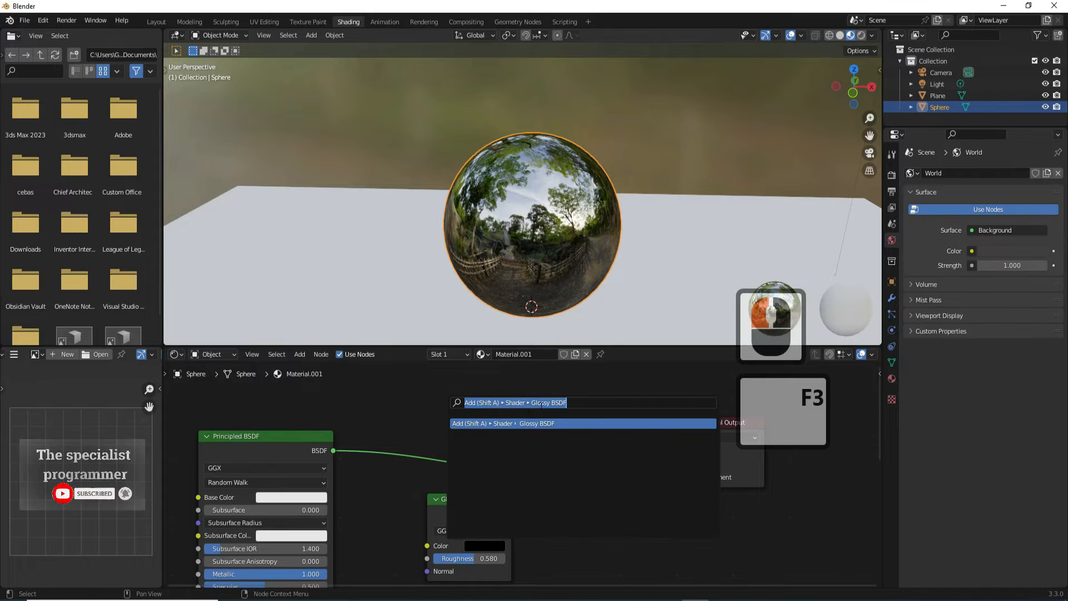
pyautogui.write('layer')
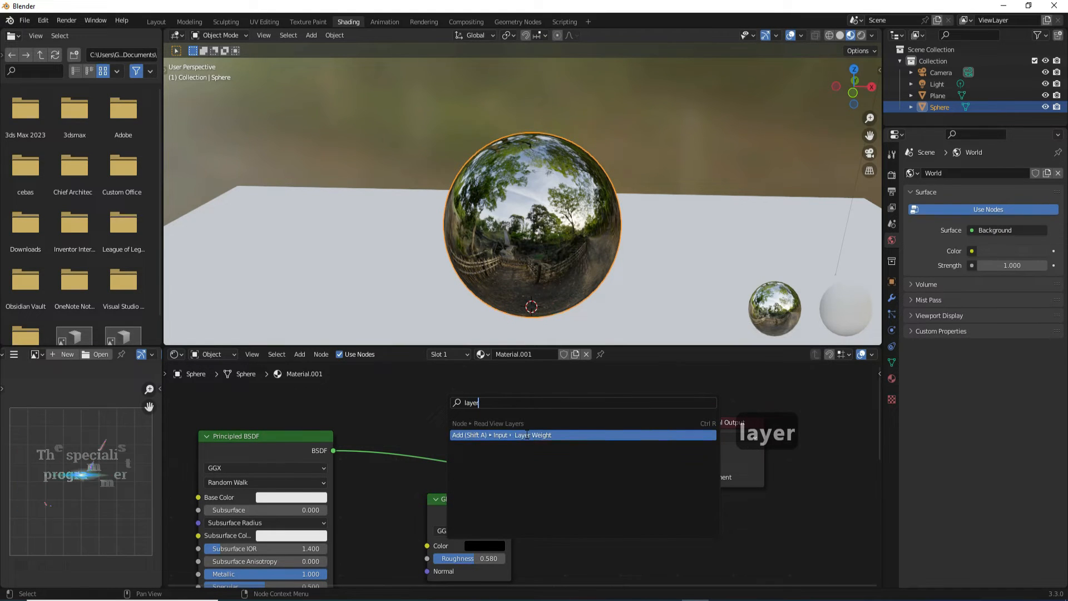
pyautogui.click(528, 435)
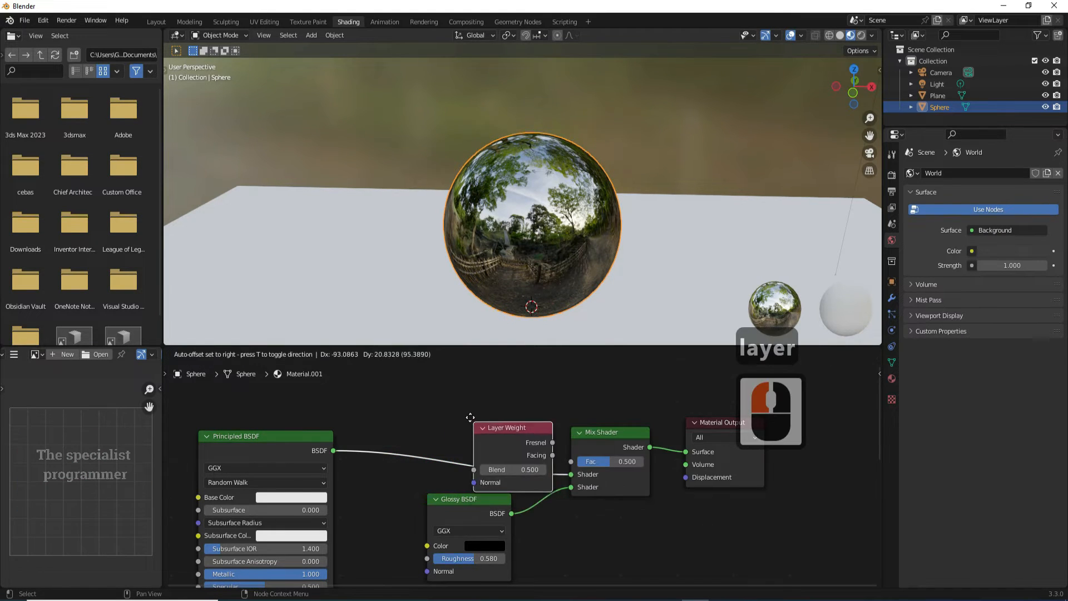
pyautogui.click(418, 455)
pyautogui.moveTo(495, 470); pyautogui.dragTo(571, 547)
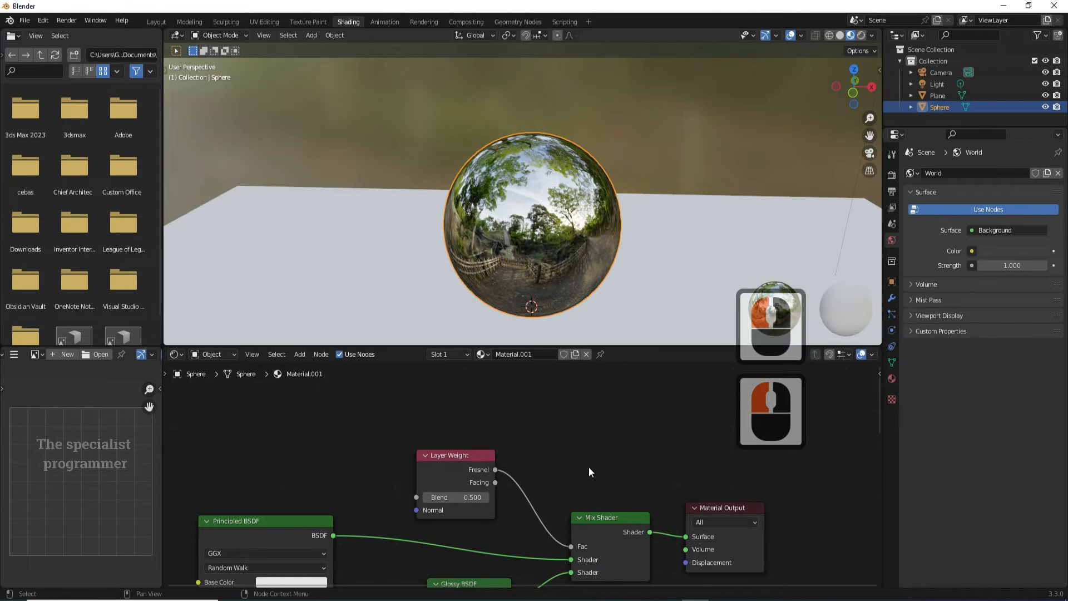
pyautogui.scroll(-15, 588, 466)
pyautogui.scroll(3, 469, 532)
pyautogui.scroll(2, 469, 532)
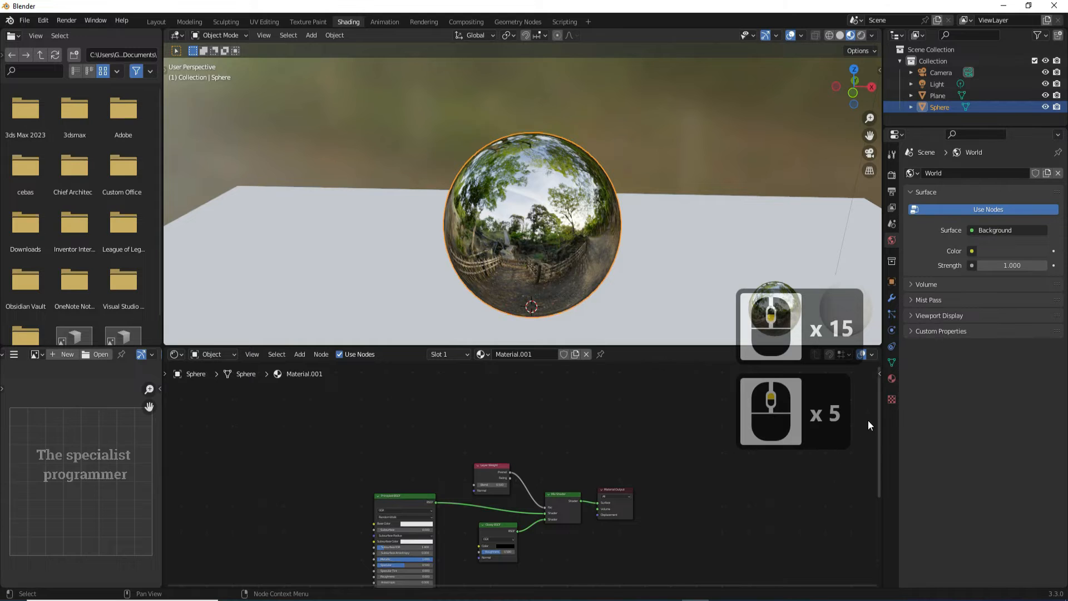
pyautogui.scroll(3, 445, 487)
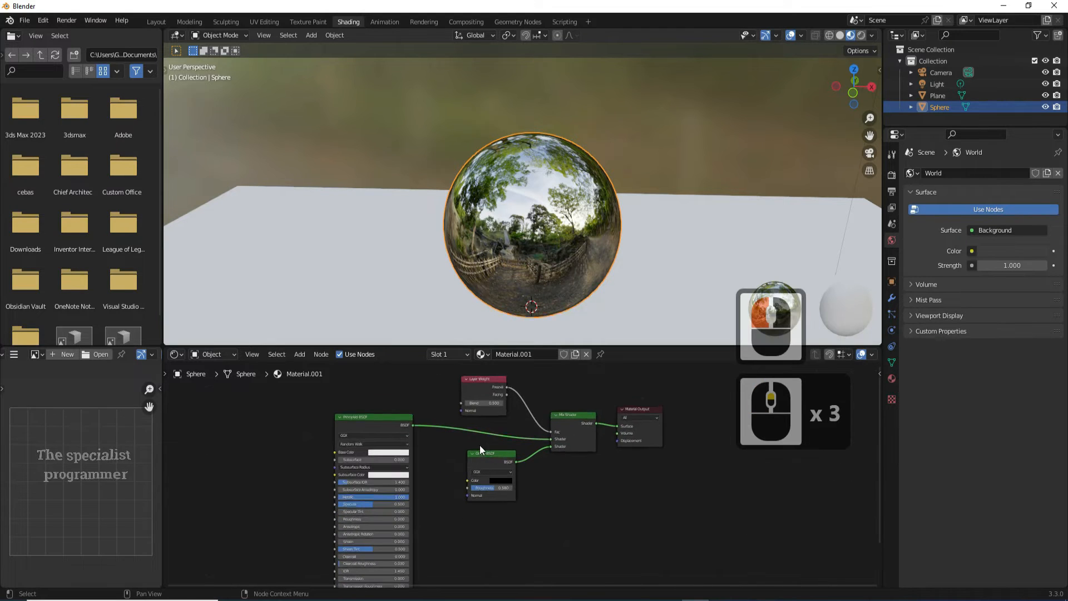
pyautogui.scroll(8, 480, 448)
pyautogui.moveTo(879, 447); pyautogui.dragTo(879, 415)
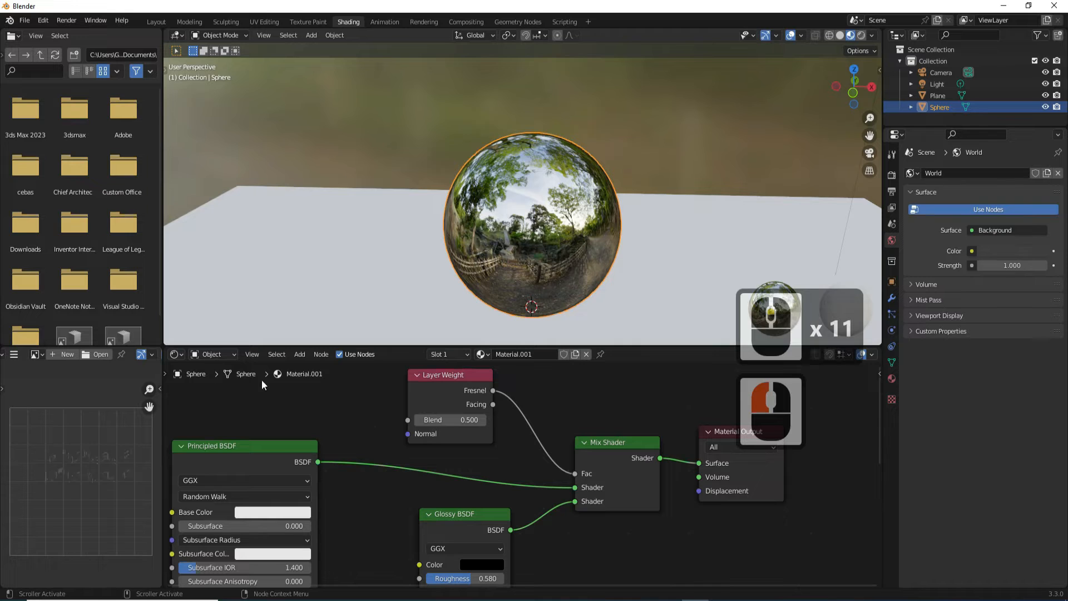
# - Switch the shader editor to the World nodes and add an Environment Texture node connected to the Background's Color input
pyautogui.click(224, 355)
pyautogui.click(218, 365)
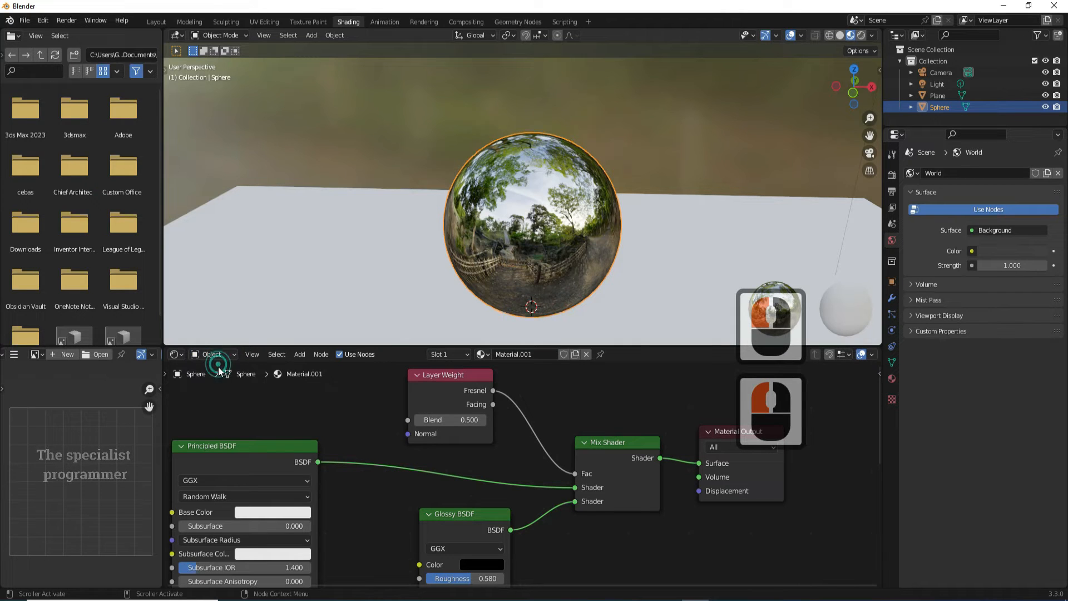
pyautogui.click(216, 355)
pyautogui.click(206, 383)
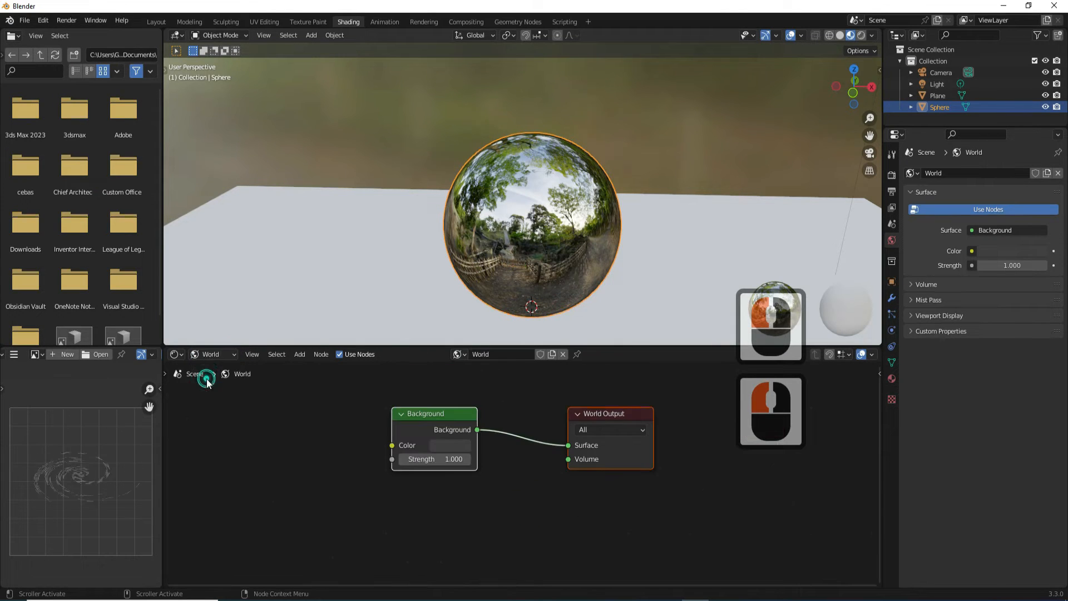
pyautogui.press('F3')
pyautogui.write('env')
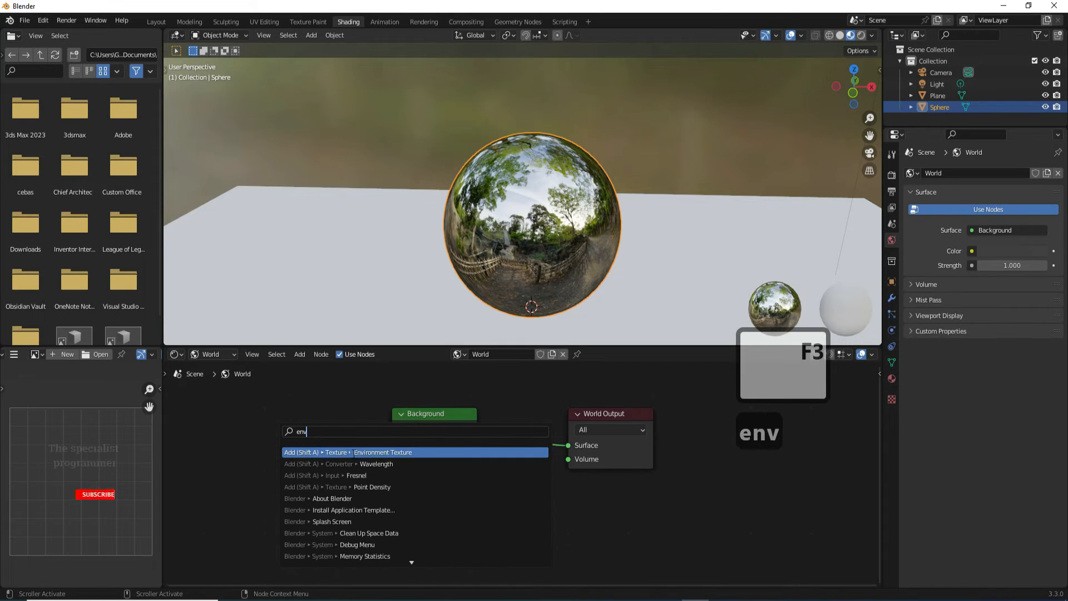
pyautogui.click(353, 453)
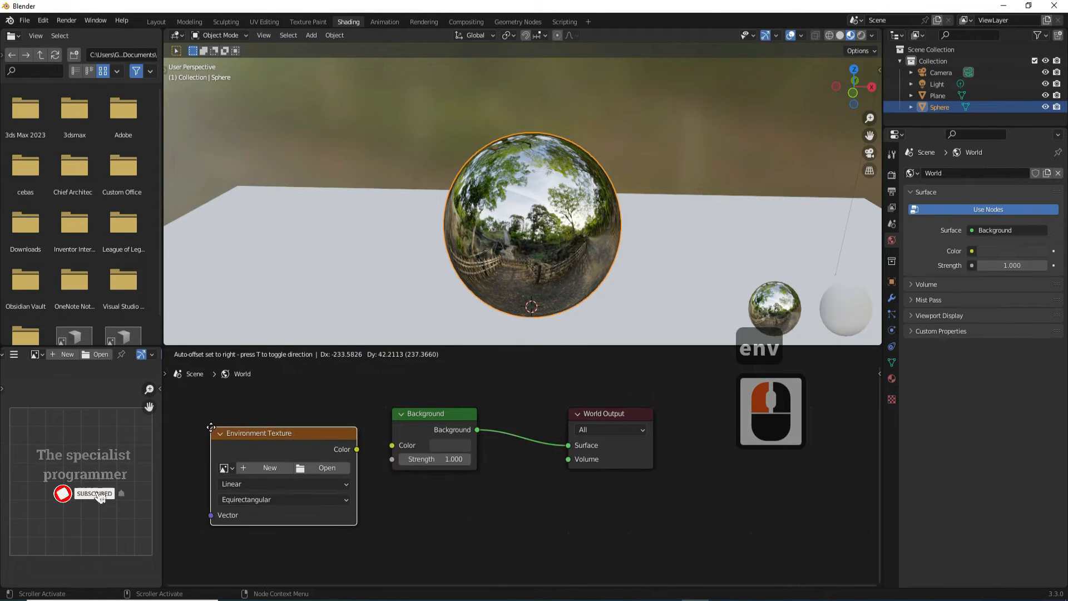
pyautogui.click(356, 443)
pyautogui.moveTo(361, 433); pyautogui.dragTo(390, 446)
# - Load hdri.jpg from the recent HDRI folder into the Environment Texture node
pyautogui.click(324, 452)
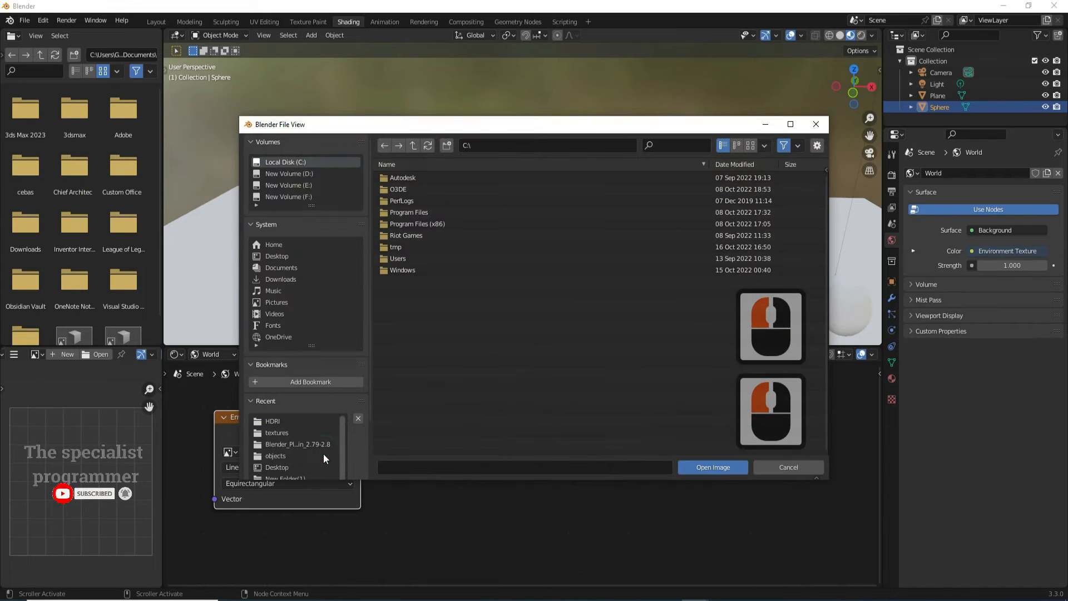
pyautogui.click(292, 421)
pyautogui.scroll(-7, 493, 339)
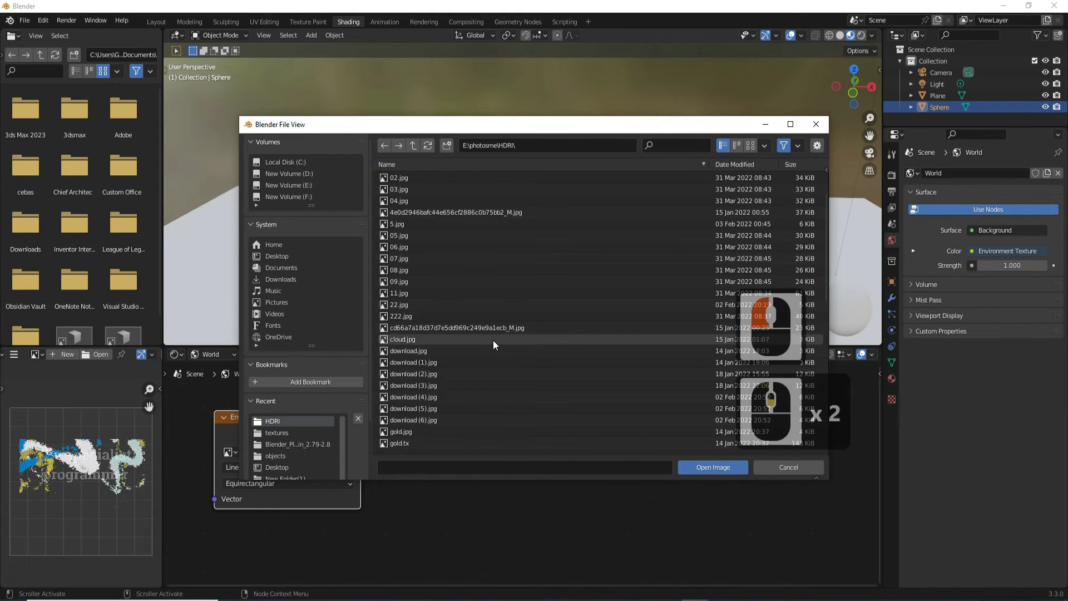
pyautogui.doubleClick(415, 408)
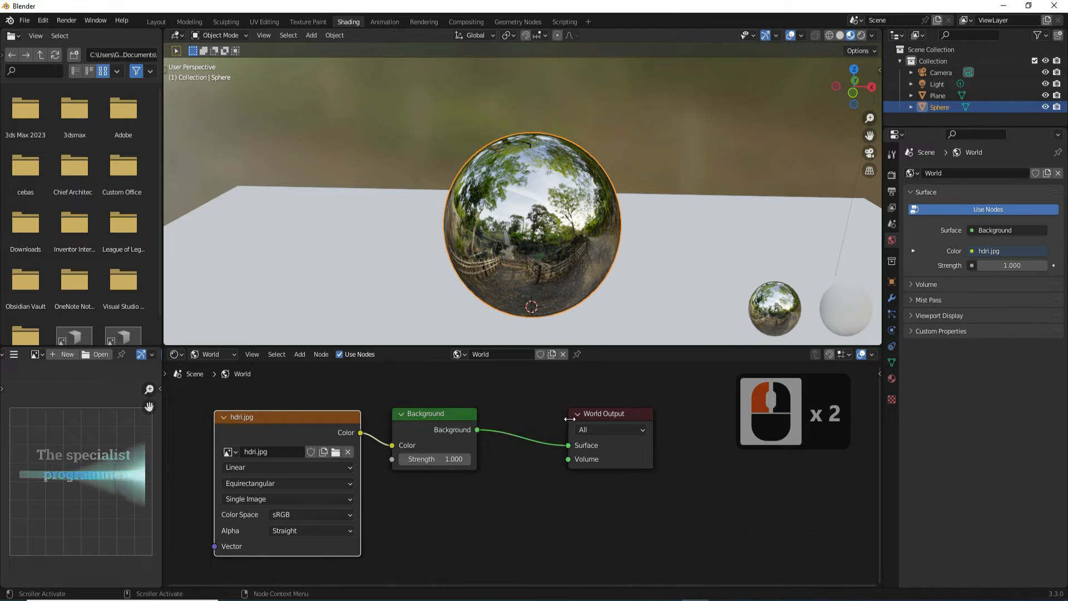
# - Return the shader editor to the sphere's object material and show the 3D viewport in rendered shading
pyautogui.click(217, 357)
pyautogui.click(221, 364)
pyautogui.click(576, 225)
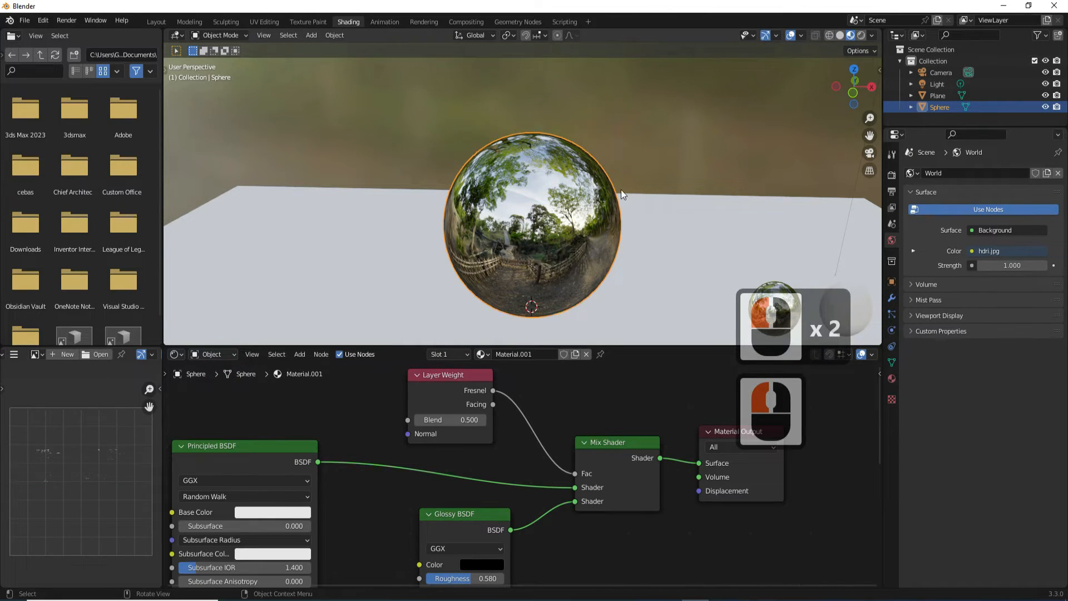
pyautogui.click(861, 35)
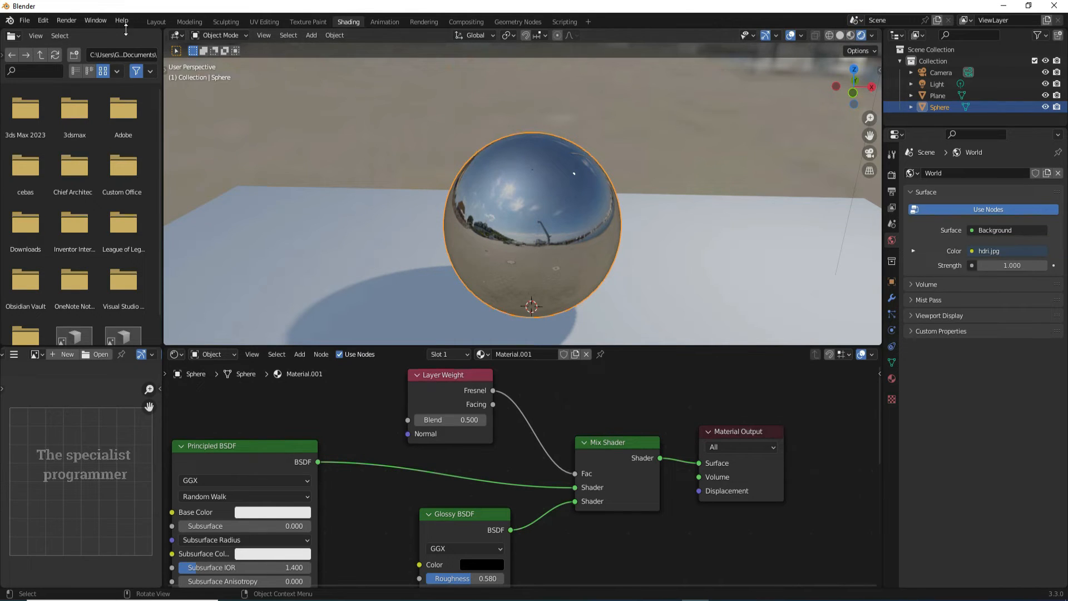
# - Switch to the Layout workspace and show its viewport in rendered shading with the sphere viewed up close
pyautogui.click(161, 22)
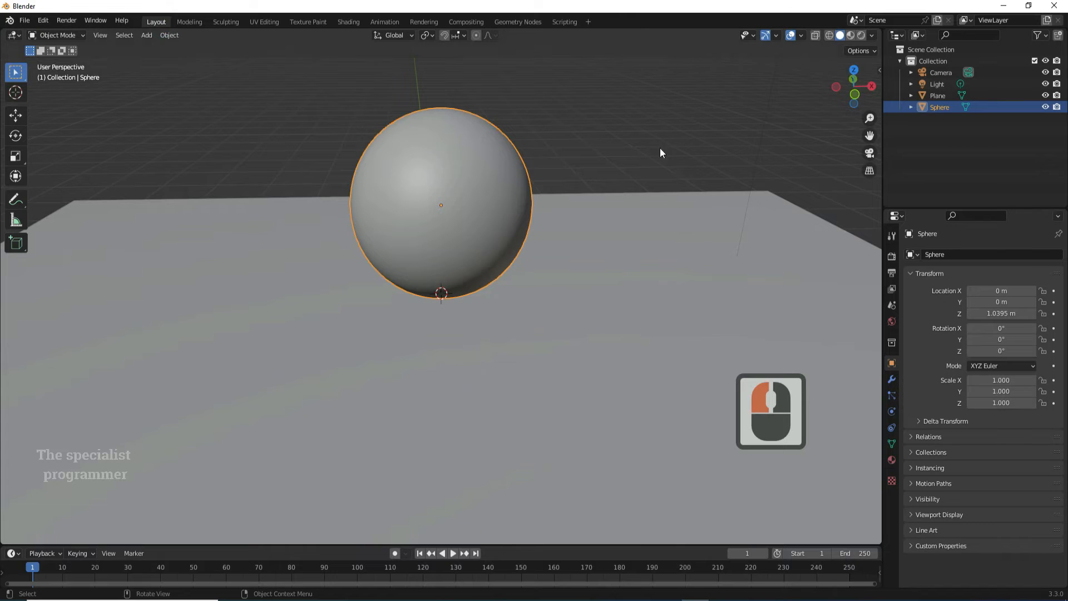
pyautogui.moveTo(854, 87); pyautogui.dragTo(830, 99)
pyautogui.scroll(5, 536, 125)
pyautogui.scroll(-4, 537, 306)
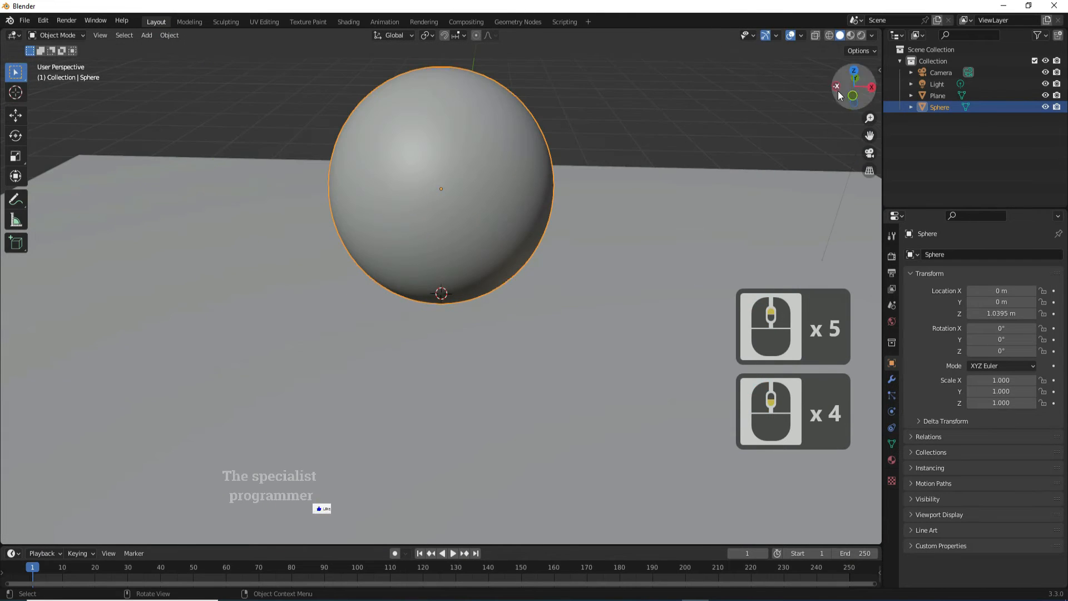
pyautogui.scroll(4, 613, 126)
pyautogui.moveTo(865, 133); pyautogui.dragTo(855, 265)
pyautogui.scroll(-2, 691, 140)
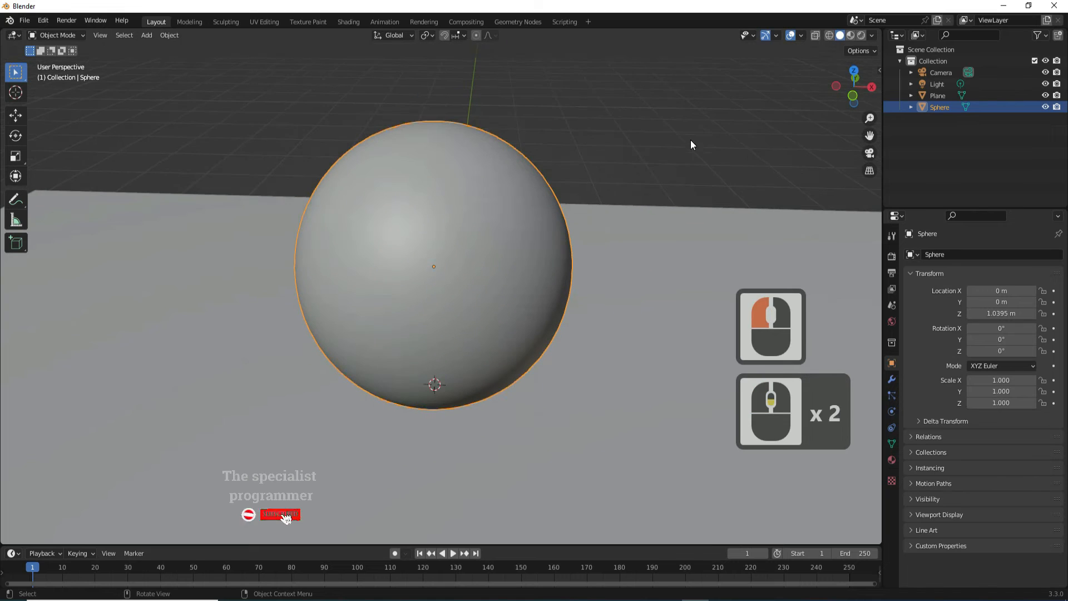
pyautogui.click(861, 35)
# - Move the reflective sphere about 1.28 m along the positive X axis
pyautogui.click(396, 272)
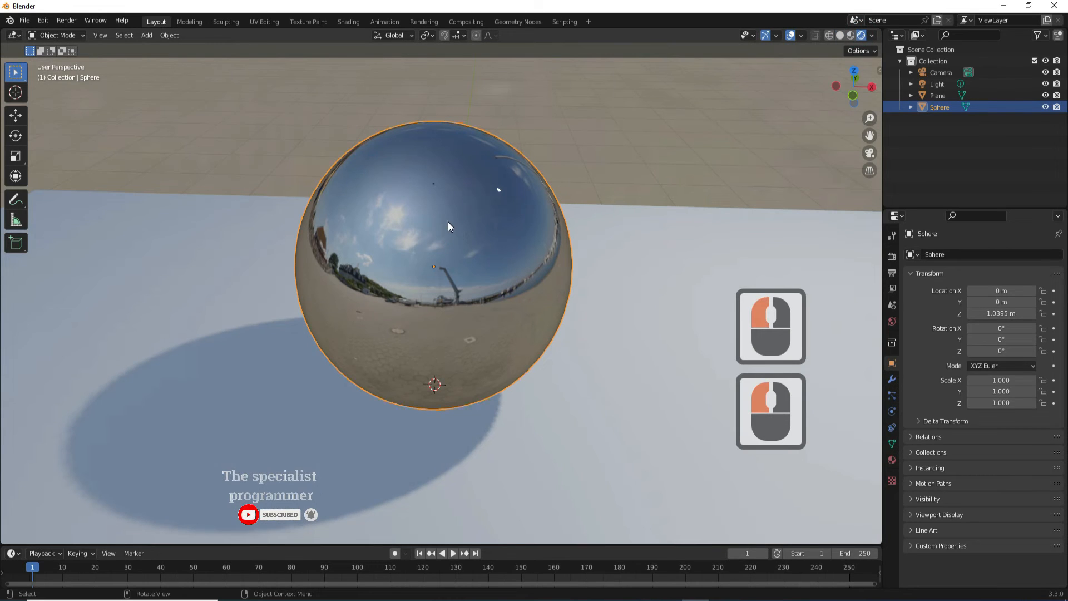
pyautogui.click(436, 228)
pyautogui.click(15, 114)
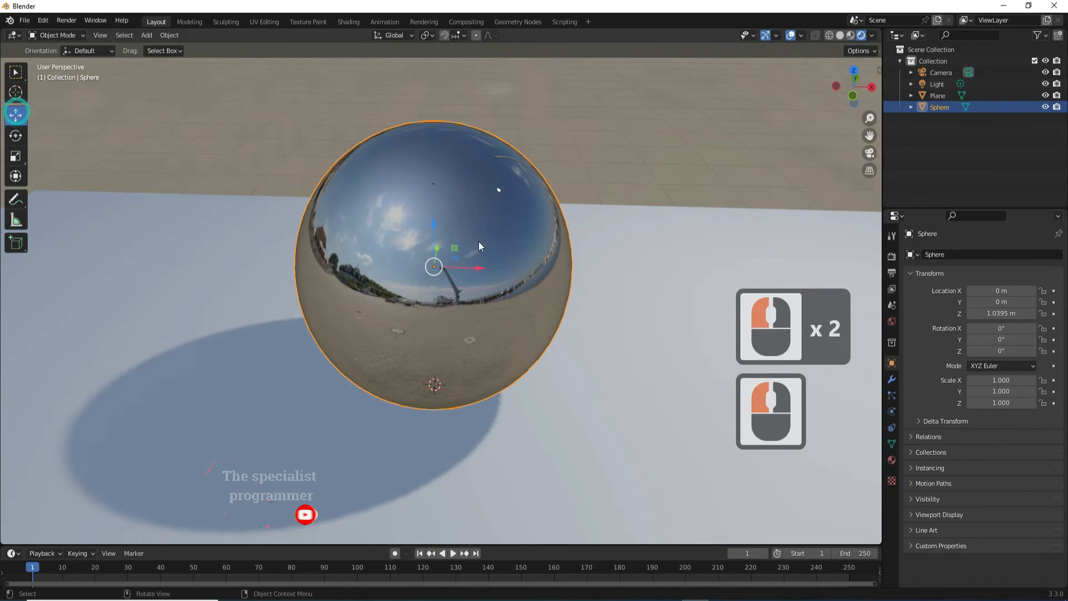
pyautogui.moveTo(476, 274); pyautogui.dragTo(637, 278)
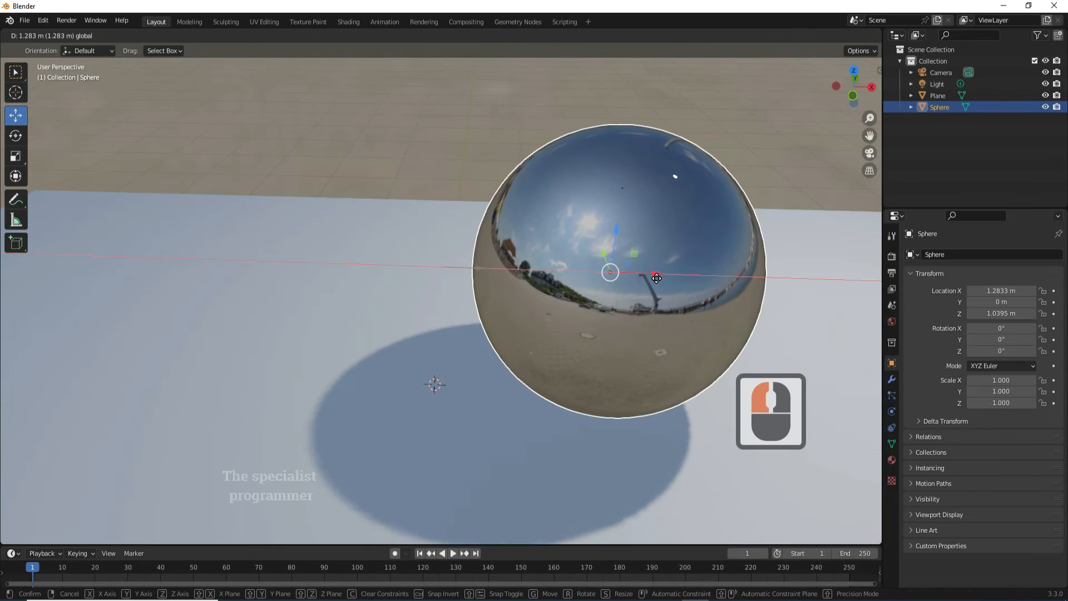
# - Add a UV sphere at the 3D cursor with 18 segments and 8 rings
pyautogui.click(146, 35)
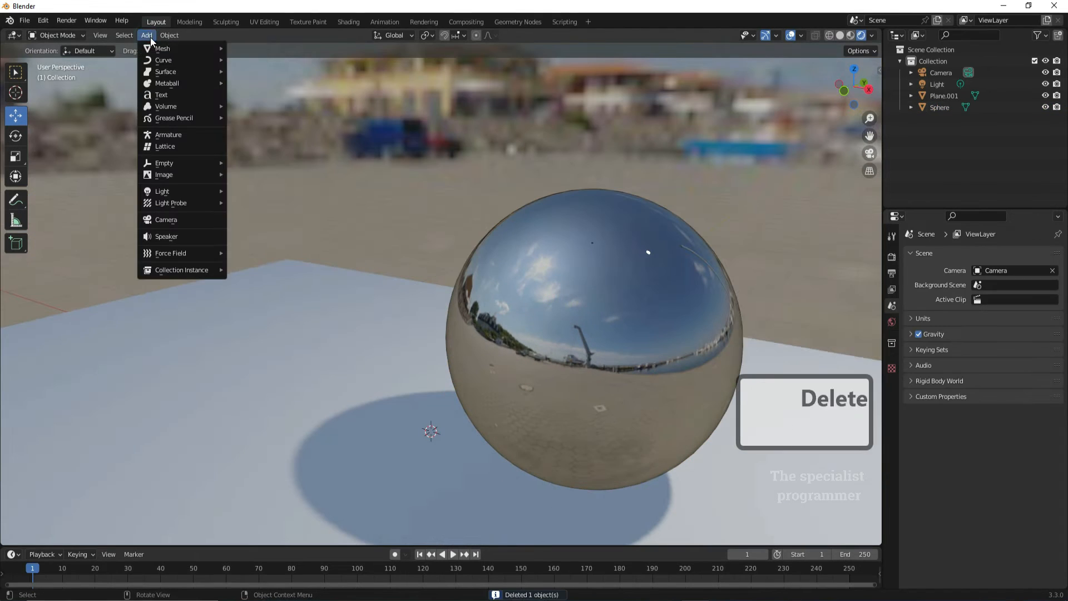
pyautogui.click(163, 48)
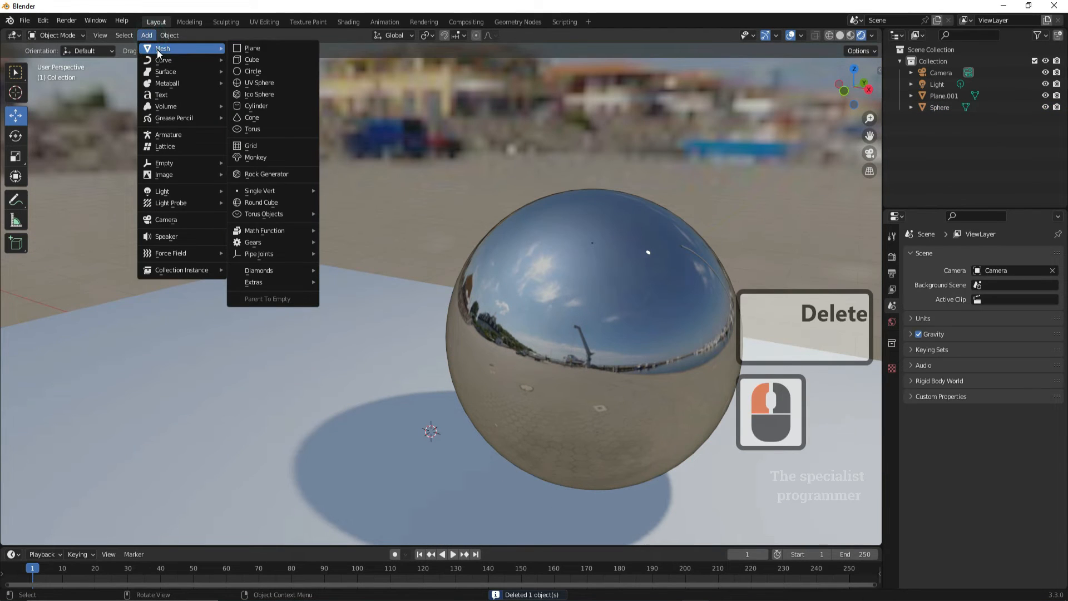
pyautogui.click(262, 81)
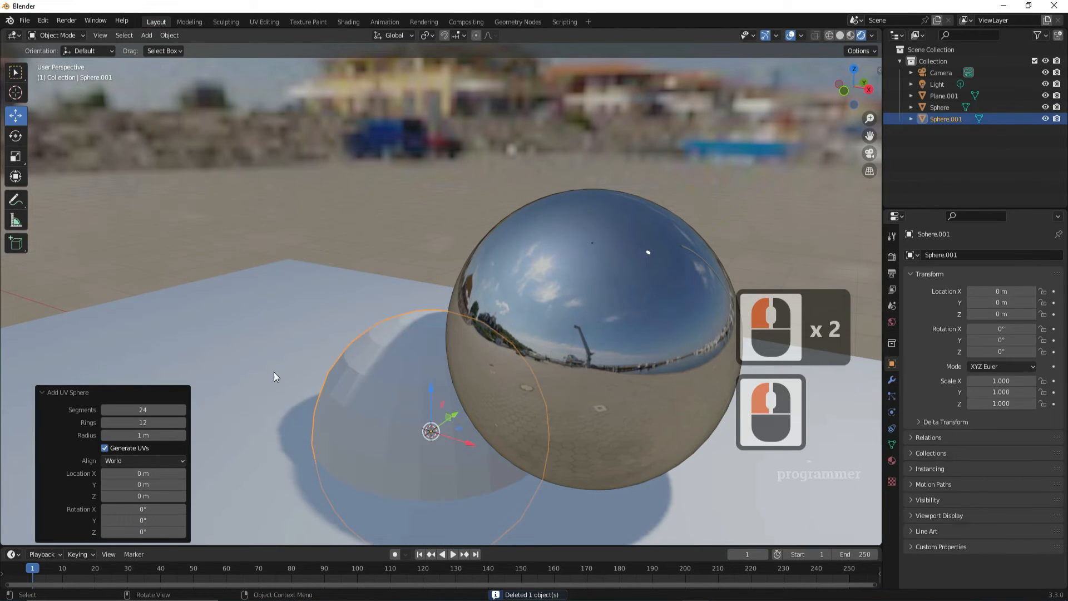
pyautogui.click(136, 409)
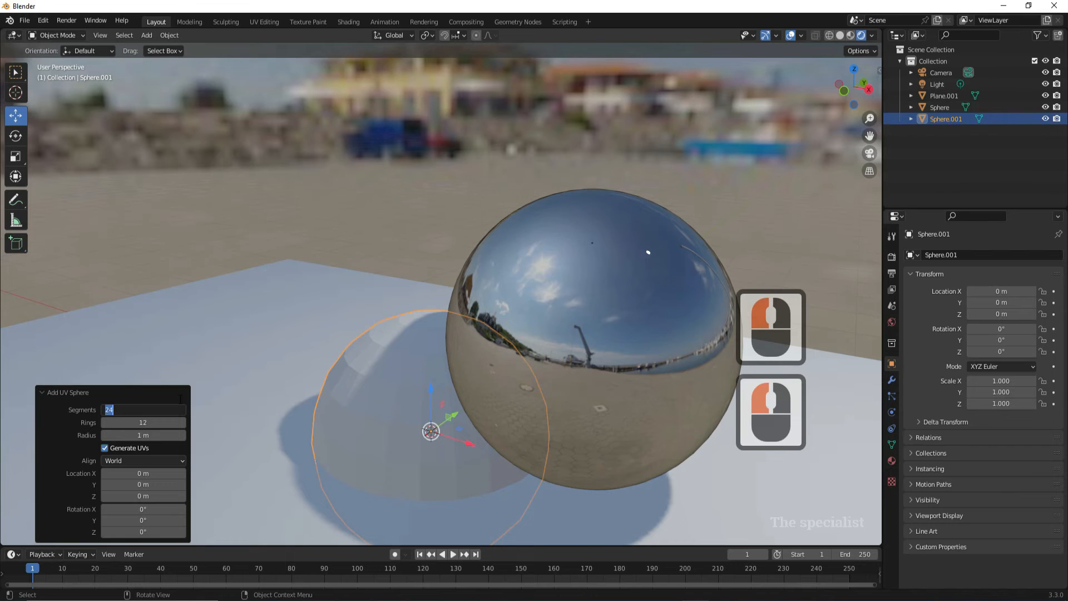
pyautogui.write('18')
pyautogui.click(145, 422)
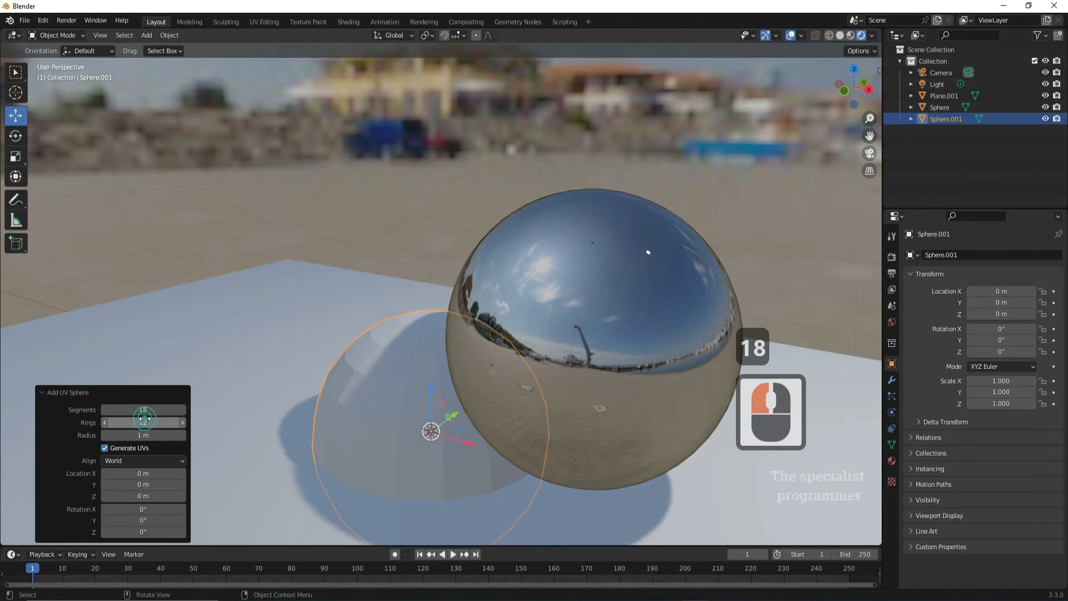
pyautogui.click(146, 422)
pyautogui.write('8')
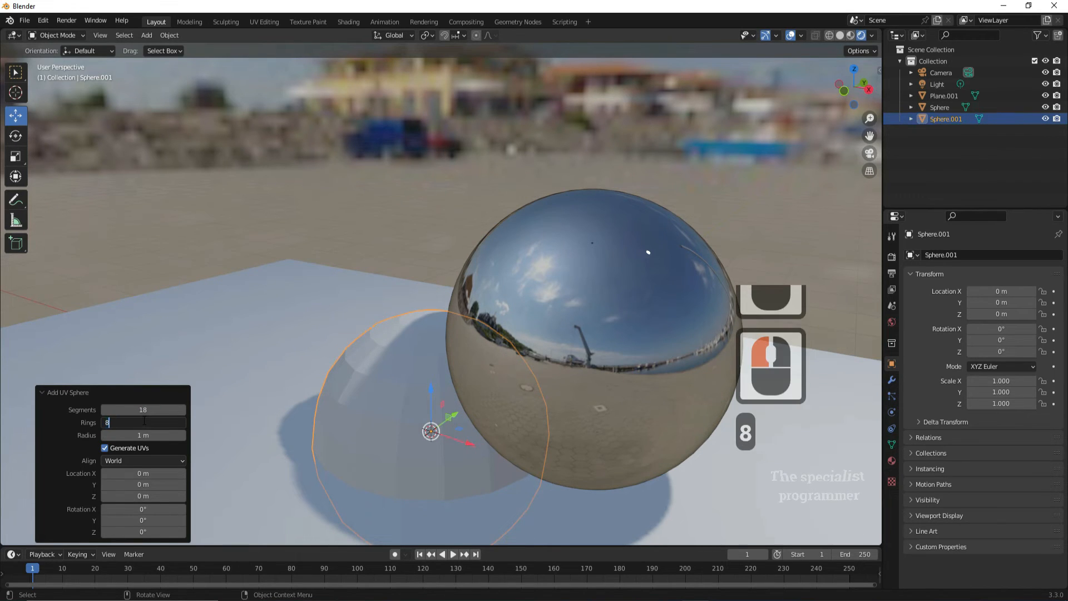
pyautogui.click(152, 414)
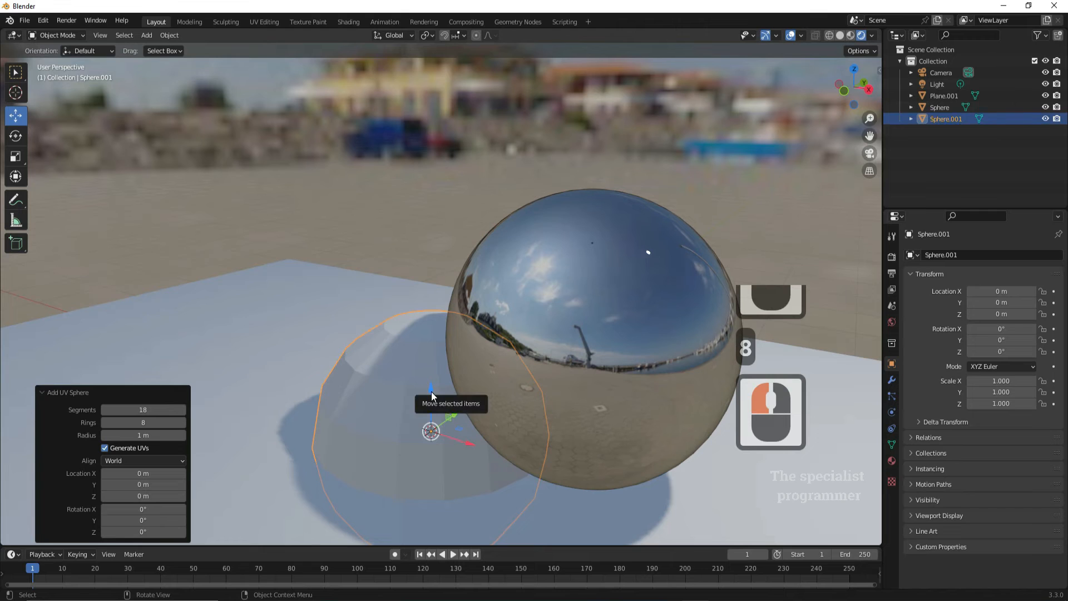
# - Move the new sphere to about X -0.94 m, Y -0.29 m, Z 1.01 m and give it a new material with its default nodes deleted
pyautogui.moveTo(431, 377); pyautogui.dragTo(382, 304)
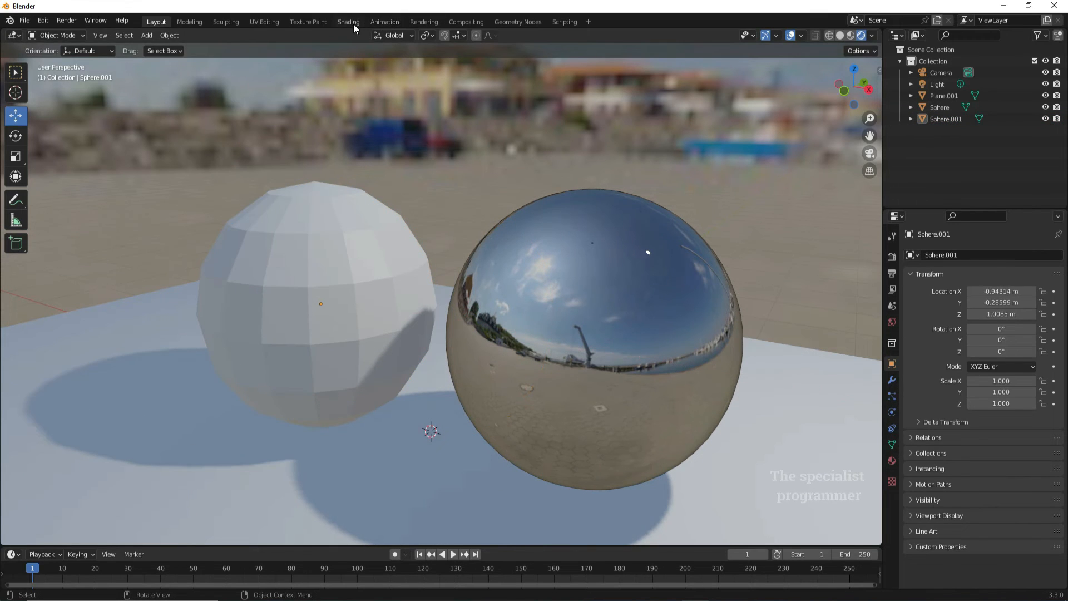
pyautogui.click(349, 22)
pyautogui.click(459, 244)
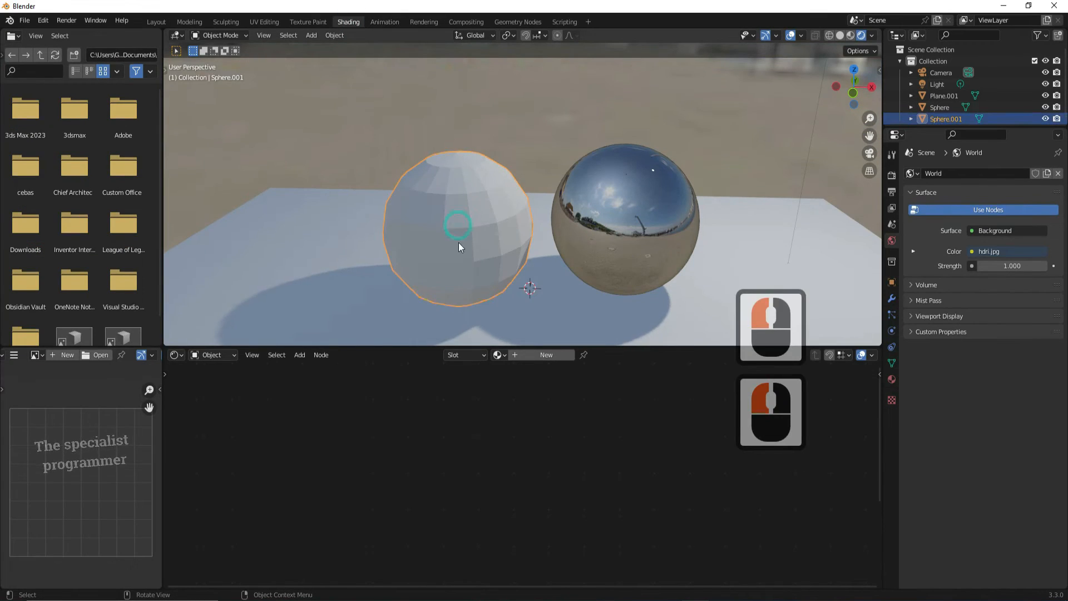
pyautogui.click(551, 357)
pyautogui.press('Delete')
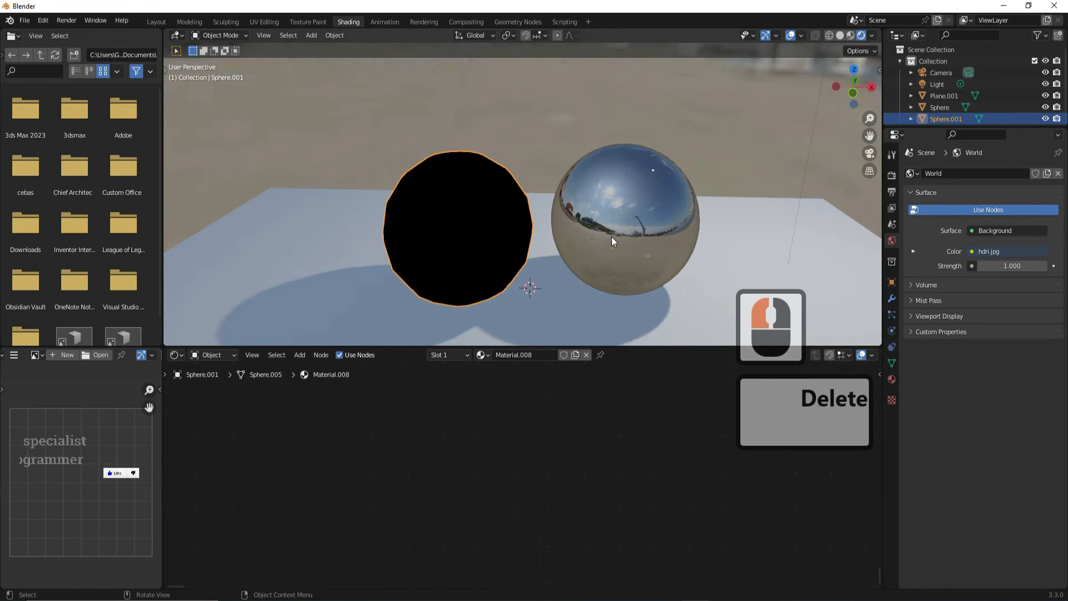
# - Copy all material nodes from the smooth reflective sphere and paste them into the faceted sphere's empty material
pyautogui.click(612, 218)
pyautogui.moveTo(688, 405); pyautogui.dragTo(243, 587)
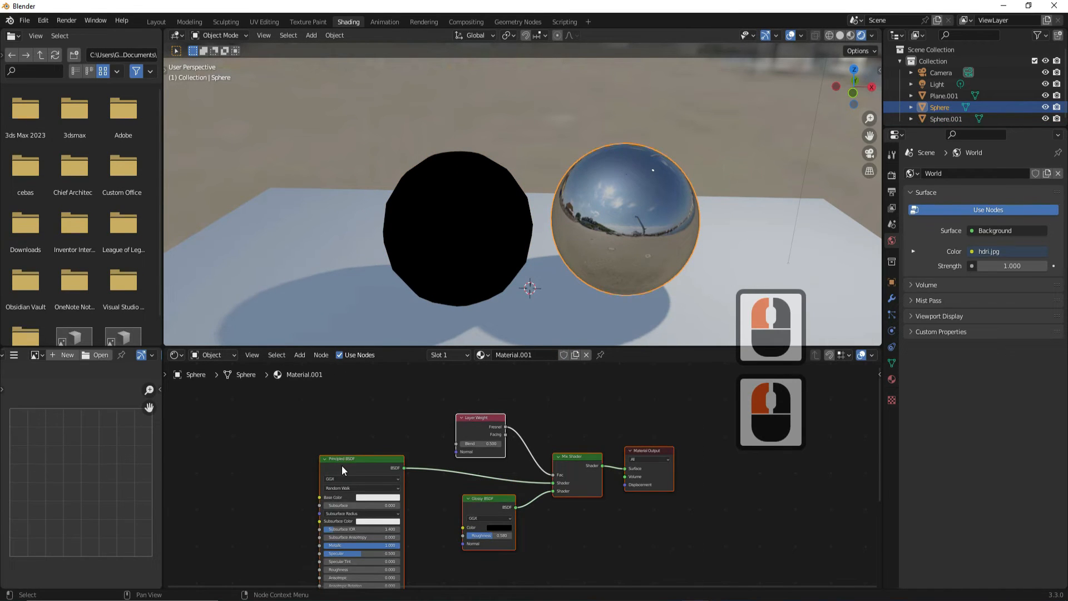
pyautogui.rightClick(340, 463)
pyautogui.click(279, 408)
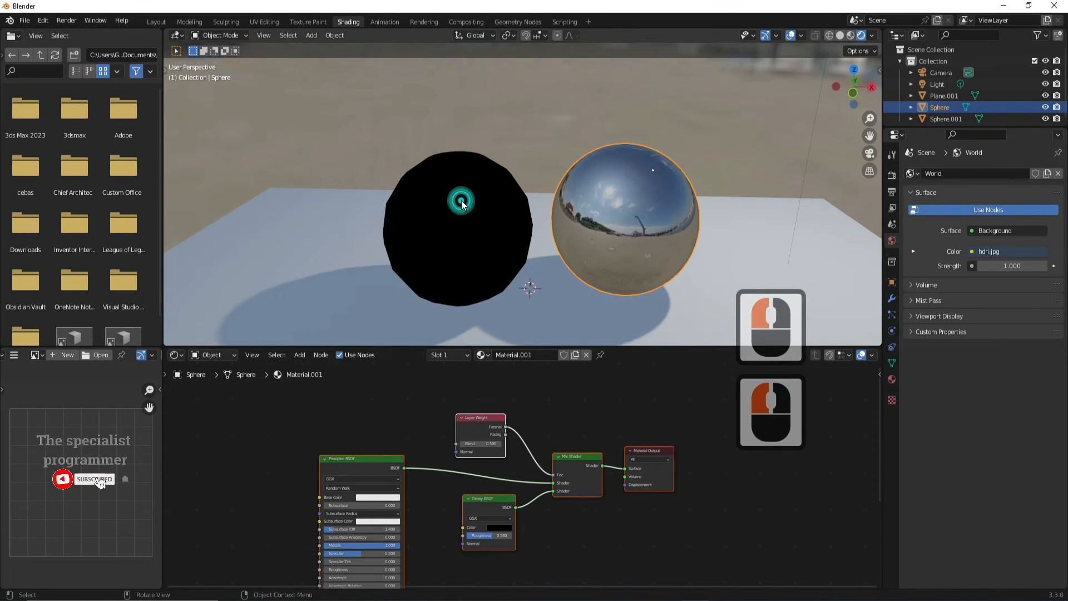
pyautogui.click(461, 203)
pyautogui.rightClick(436, 433)
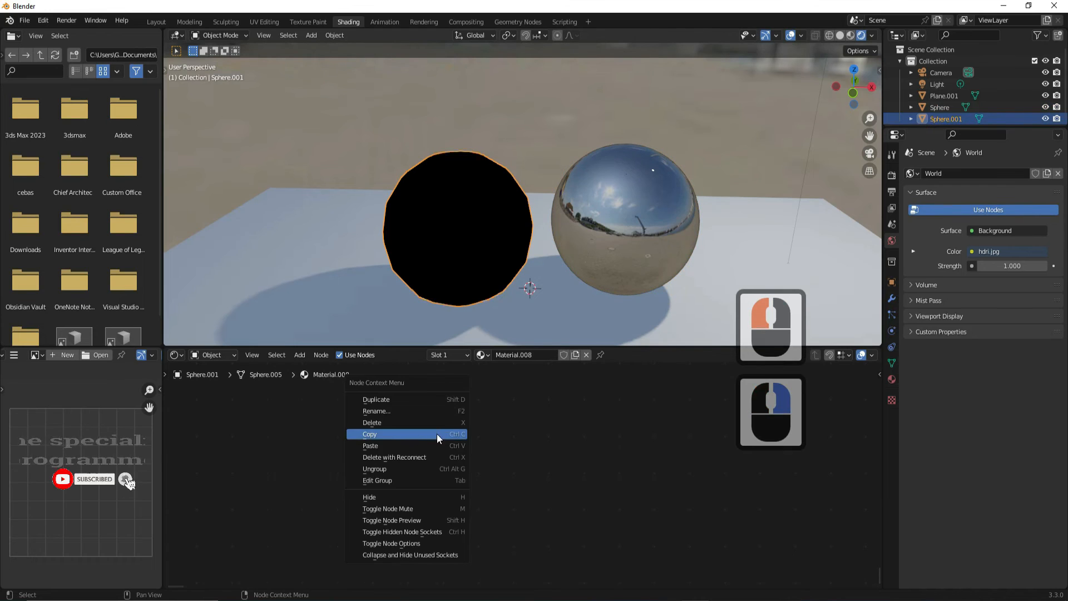
pyautogui.click(381, 447)
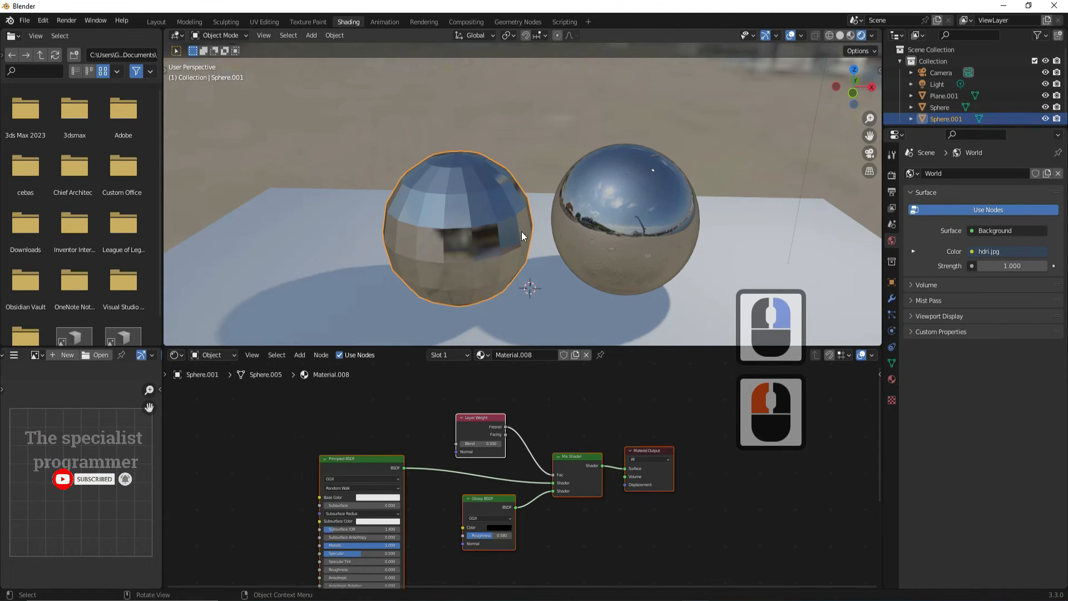
# - In the Layout workspace, move the smooth sphere farther along positive X and the faceted sphere about 1.49 m along positive X
pyautogui.click(160, 23)
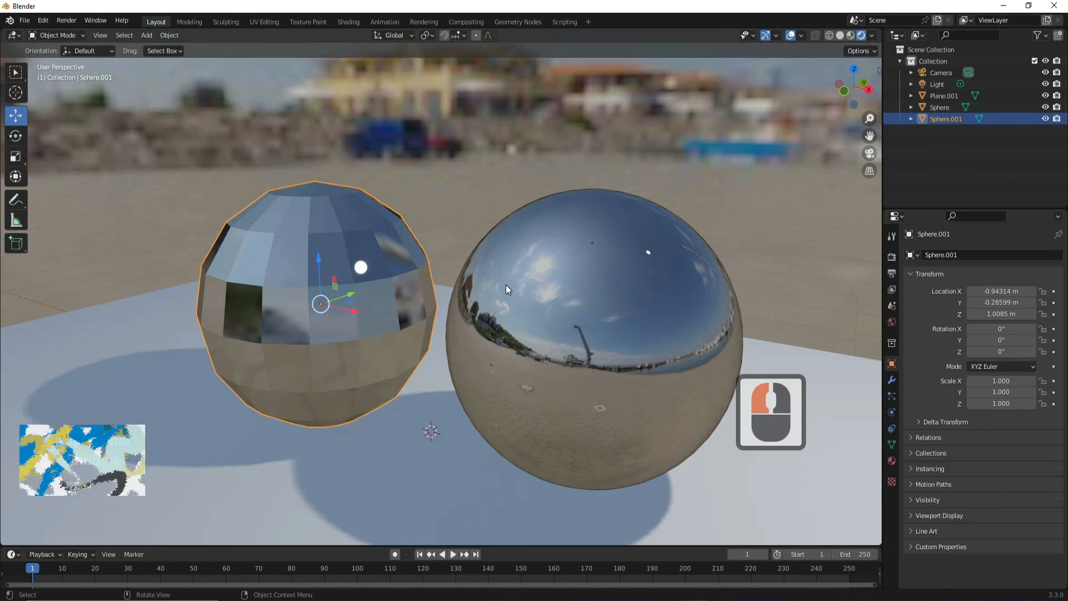
pyautogui.scroll(-2, 530, 266)
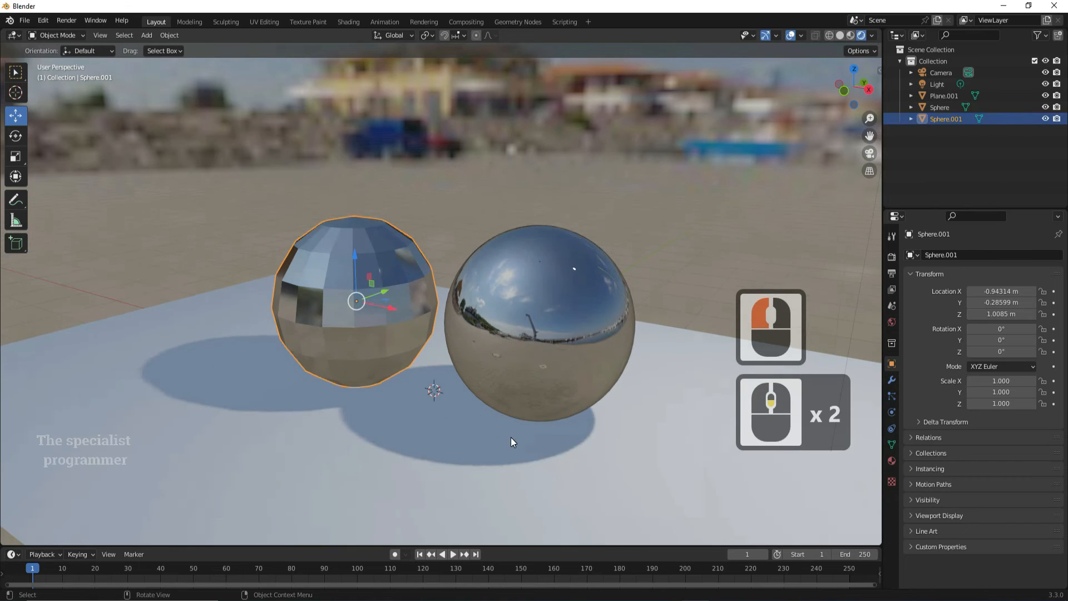
pyautogui.click(512, 439)
pyautogui.moveTo(866, 135); pyautogui.dragTo(750, 192)
pyautogui.click(382, 194)
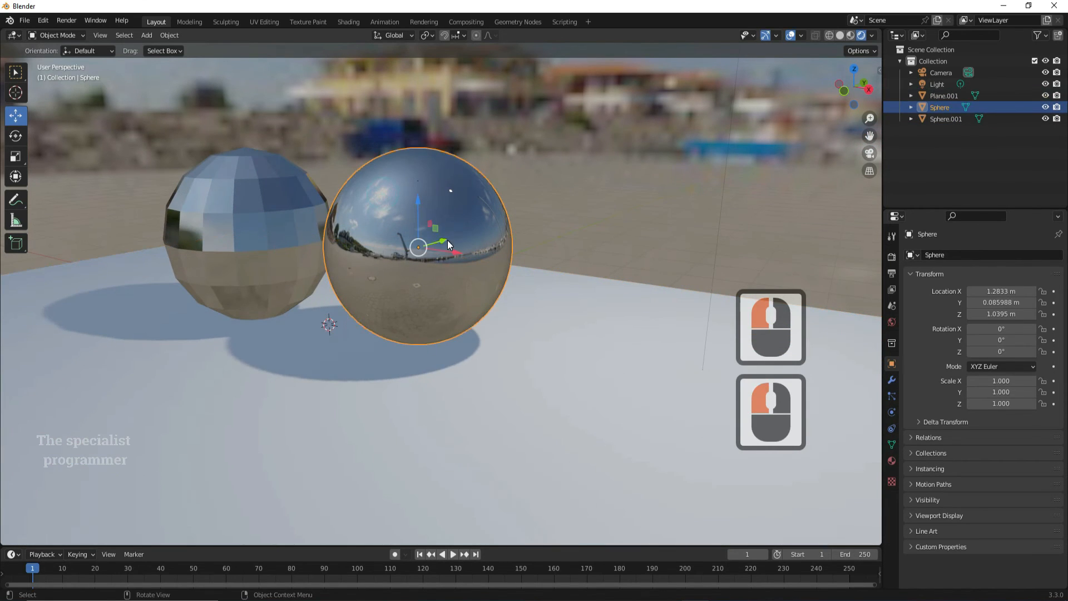
pyautogui.moveTo(455, 249); pyautogui.dragTo(581, 315)
pyautogui.click(268, 245)
pyautogui.moveTo(279, 237); pyautogui.dragTo(366, 301)
pyautogui.scroll(-3, 426, 425)
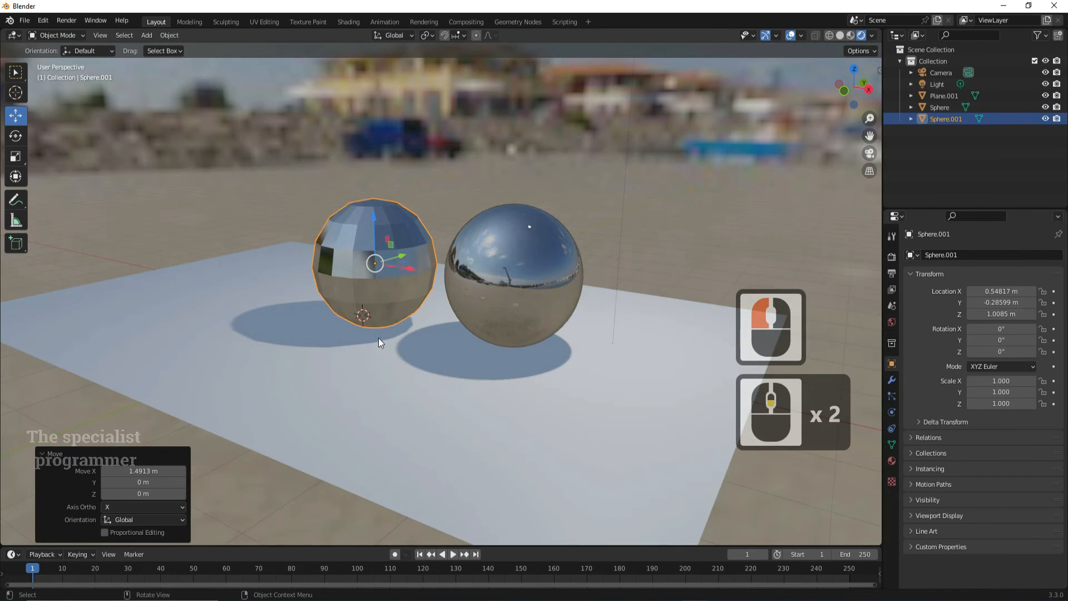
pyautogui.scroll(1, 366, 267)
pyautogui.scroll(1, 402, 379)
pyautogui.scroll(-1, 414, 382)
# - Give the plane a new material with an Image Texture as base color, using hdri.jpg from the HDRI folder
pyautogui.click(417, 431)
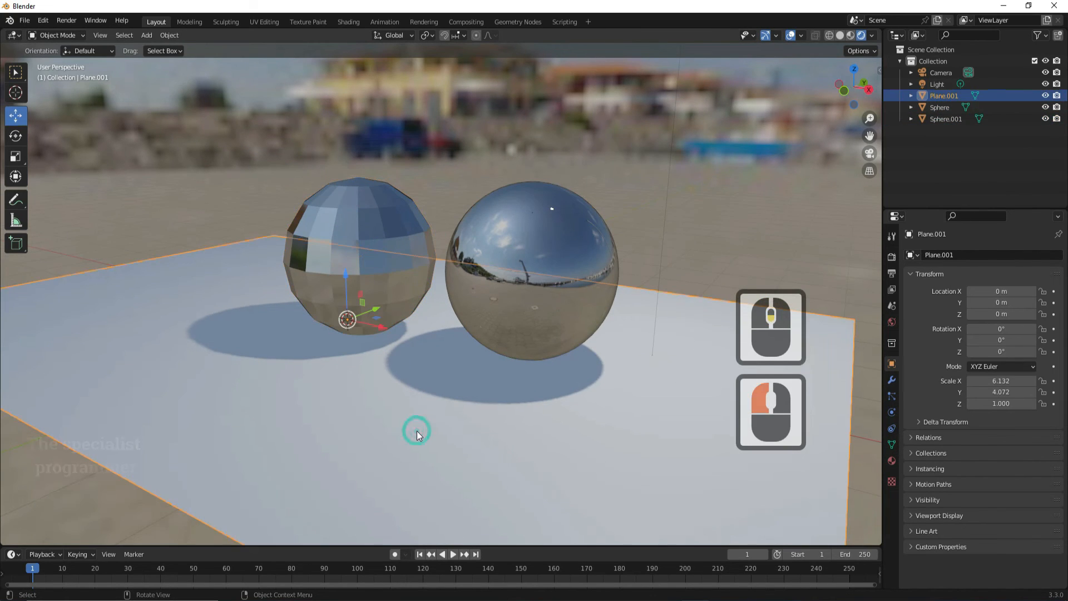
pyautogui.click(892, 461)
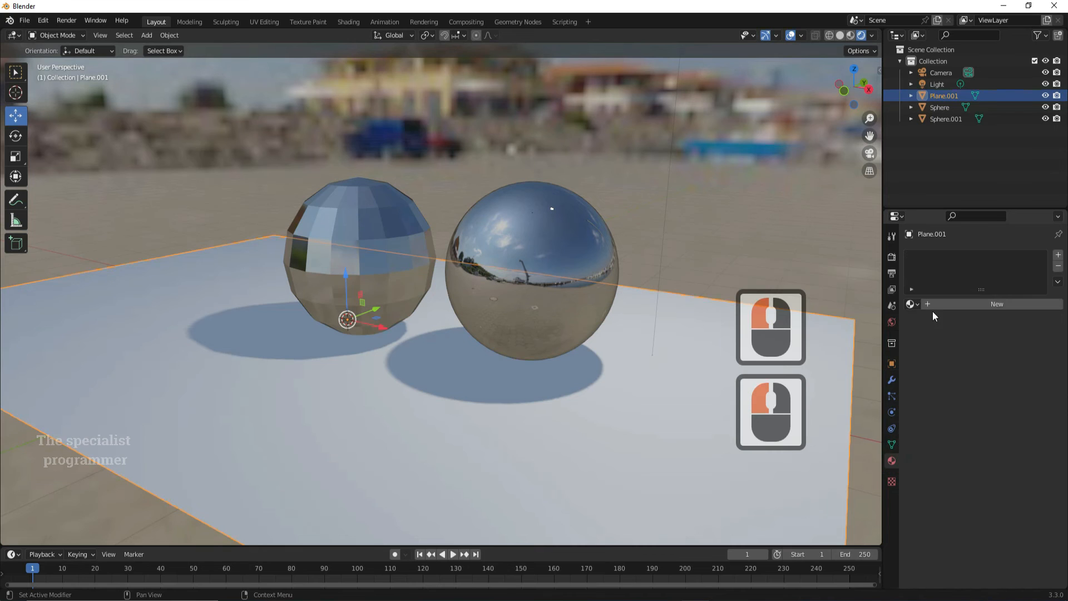
pyautogui.doubleClick(936, 304)
pyautogui.click(972, 426)
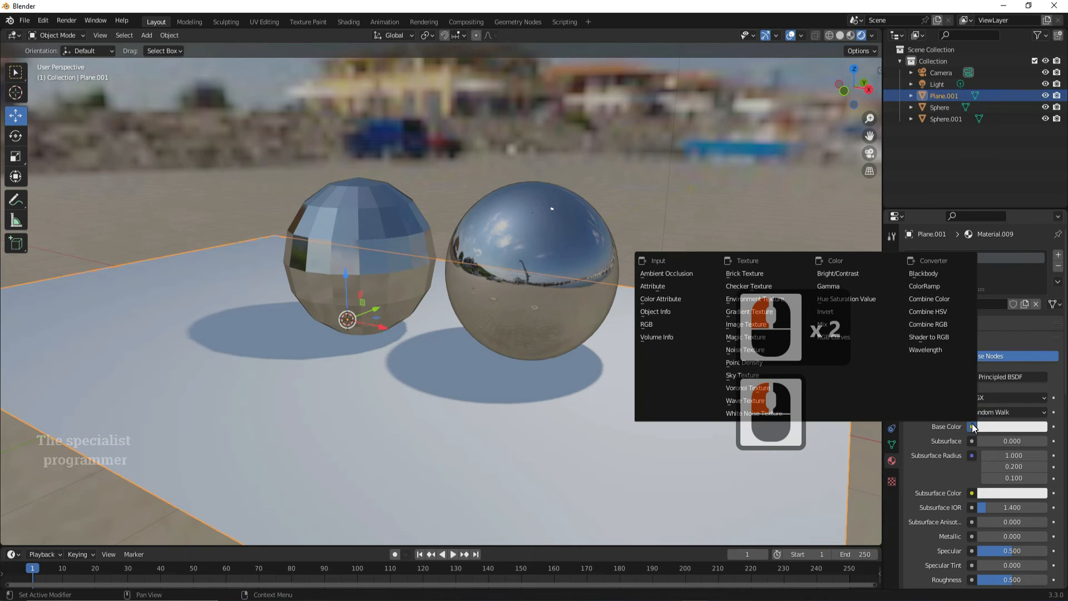
pyautogui.click(746, 324)
pyautogui.click(1016, 441)
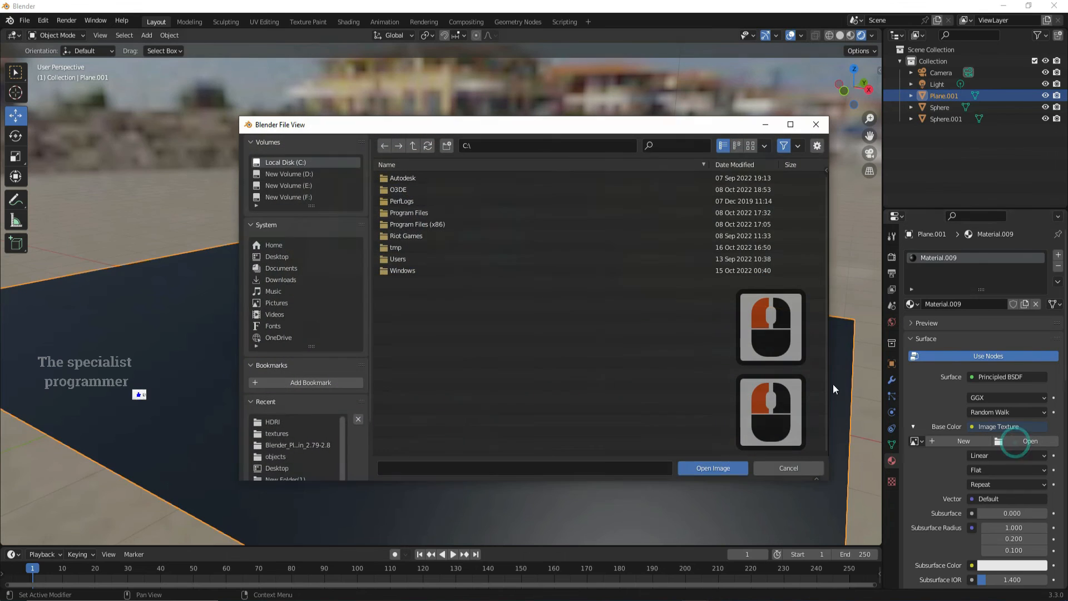
pyautogui.click(290, 420)
pyautogui.scroll(-15, 513, 352)
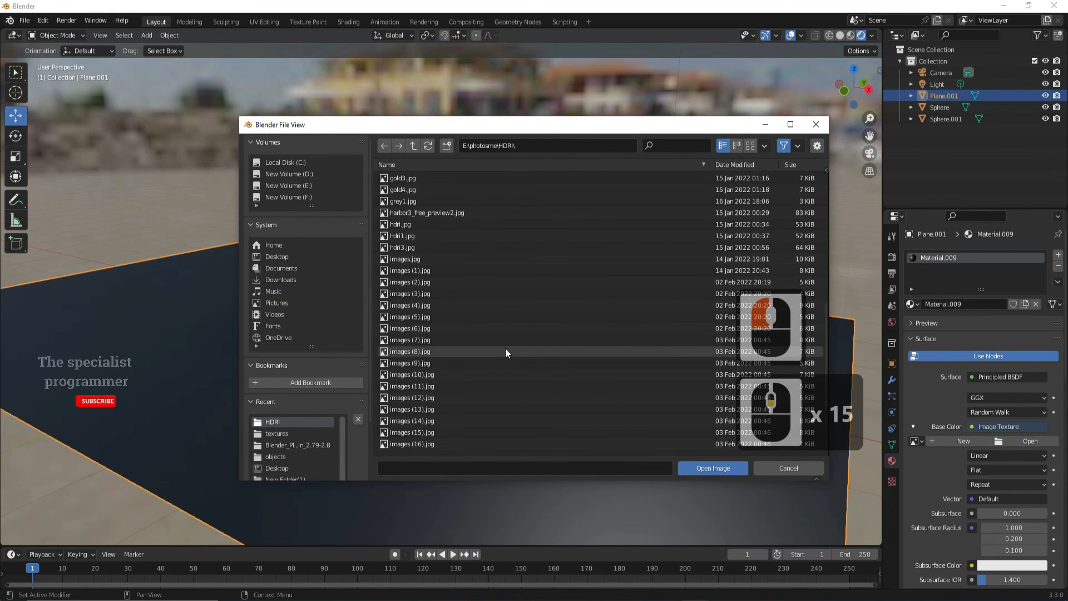
pyautogui.doubleClick(393, 227)
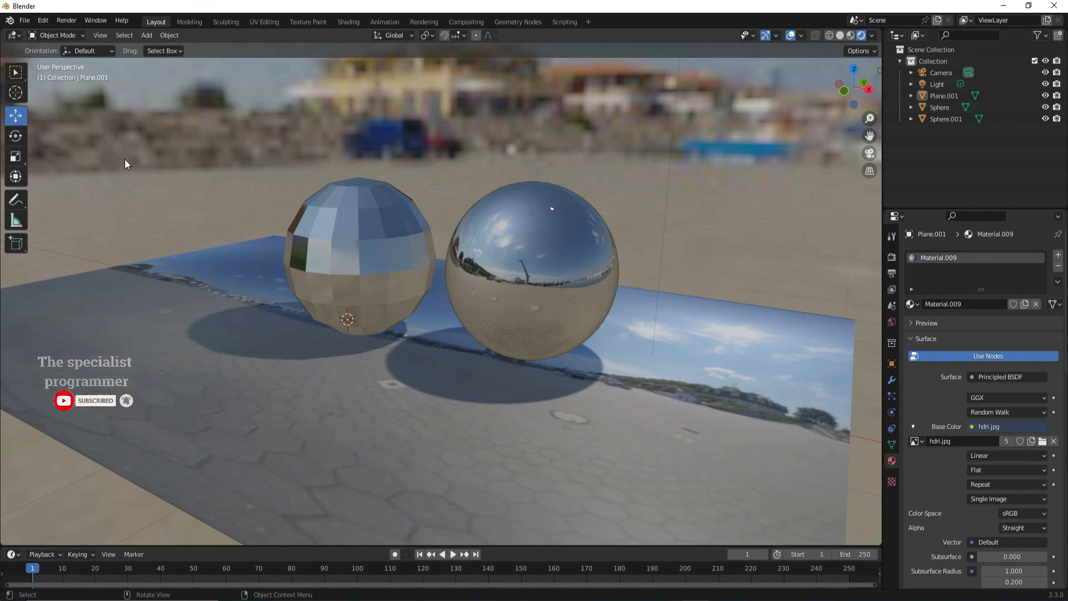
# - Add a sun light at the 3D cursor and raise it about 2.71 m along Z
pyautogui.click(142, 37)
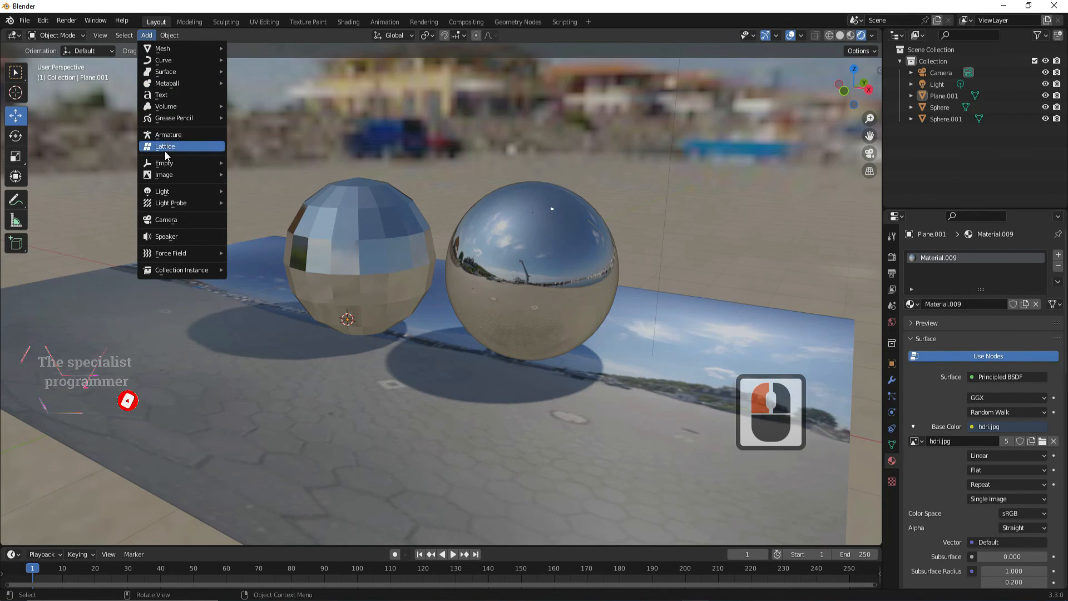
pyautogui.moveTo(163, 192)
pyautogui.click(250, 203)
pyautogui.moveTo(344, 285); pyautogui.dragTo(341, 86)
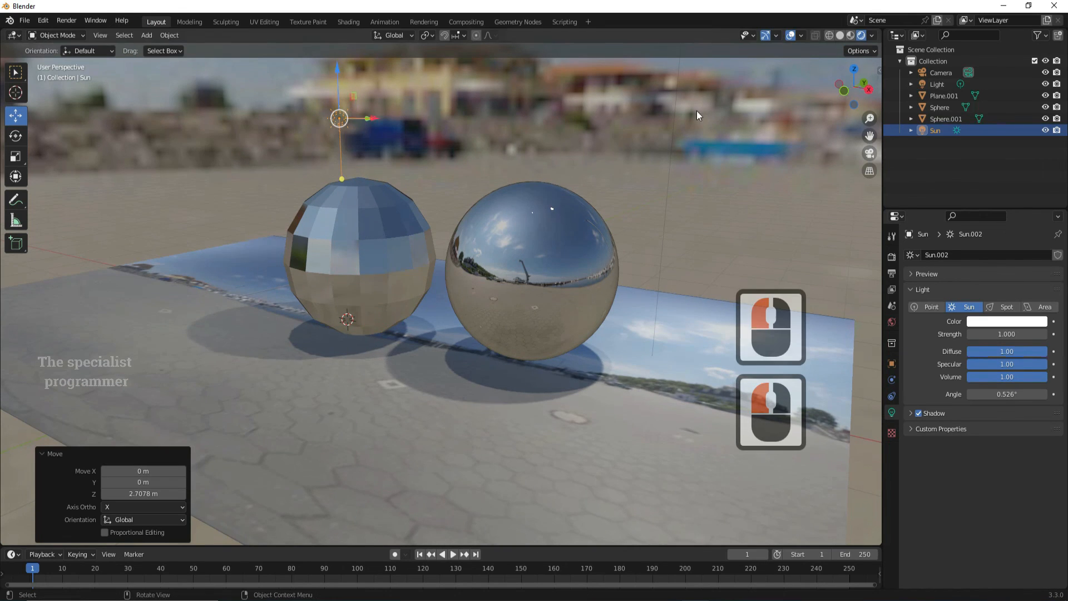
# - Move the sun light along negative X beyond the faceted sphere and lower it about 0.29 m
pyautogui.click(868, 91)
pyautogui.moveTo(436, 125); pyautogui.dragTo(264, 130)
pyautogui.moveTo(222, 83); pyautogui.dragTo(222, 104)
pyautogui.moveTo(853, 89); pyautogui.dragTo(932, 115)
pyautogui.scroll(2, 544, 187)
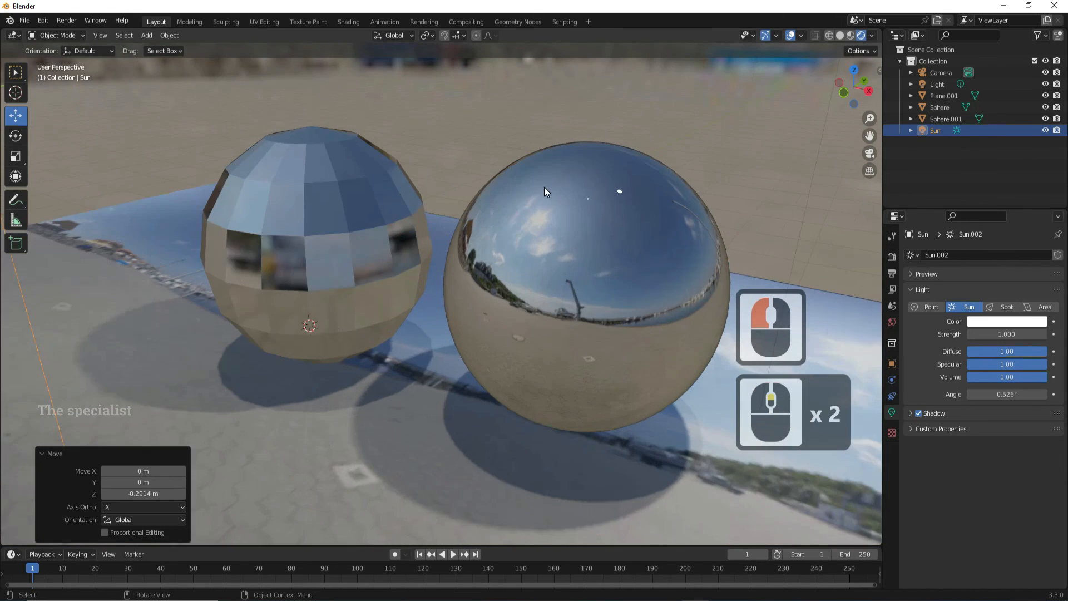
# - Move the sun light about 0.77 m back along positive X and increase its strength
pyautogui.scroll(-1, 544, 187)
pyautogui.moveTo(869, 137); pyautogui.dragTo(836, 131)
pyautogui.scroll(1, 341, 186)
pyautogui.scroll(-1, 337, 186)
pyautogui.moveTo(55, 136); pyautogui.dragTo(86, 140)
pyautogui.click(844, 93)
pyautogui.moveTo(390, 115); pyautogui.dragTo(454, 115)
pyautogui.moveTo(848, 92); pyautogui.dragTo(866, 65)
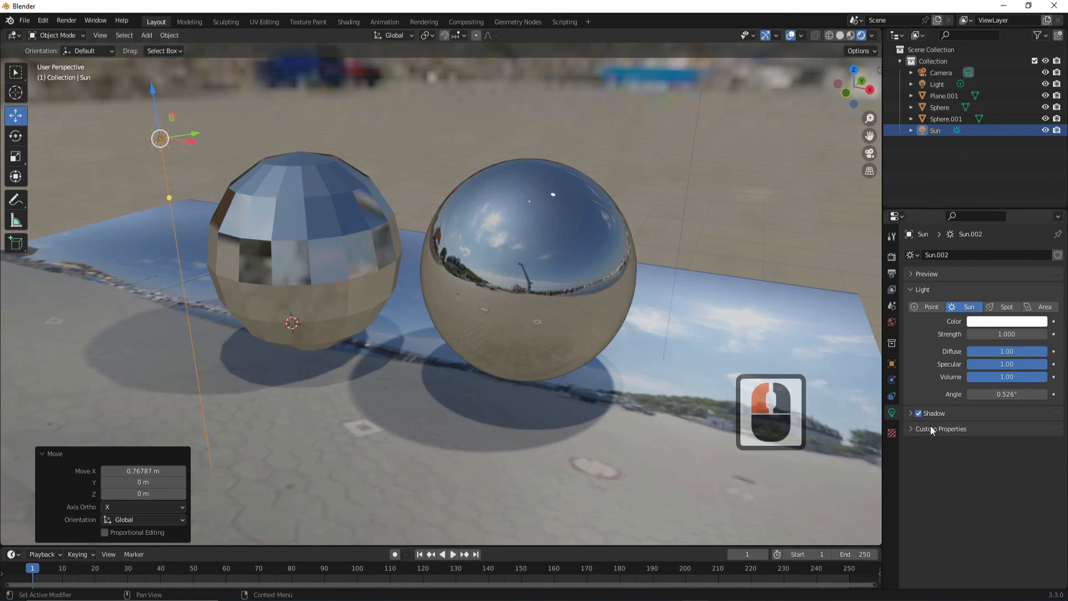
pyautogui.moveTo(1006, 335)
pyautogui.mouseDown()
pyautogui.moveTo(1035, 333)
pyautogui.moveTo(1000, 333)
pyautogui.mouseUp()
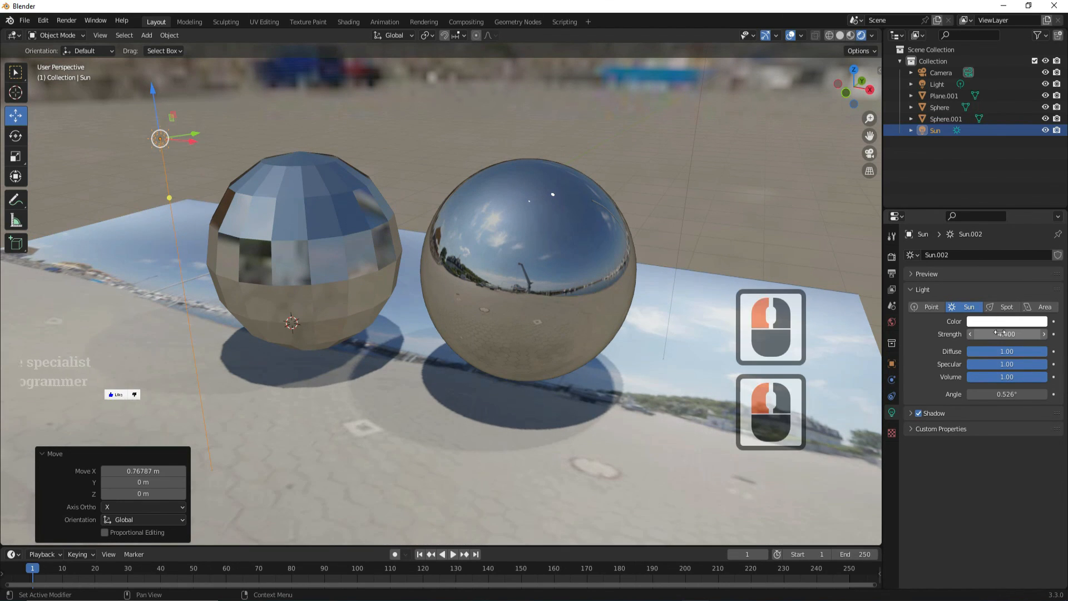